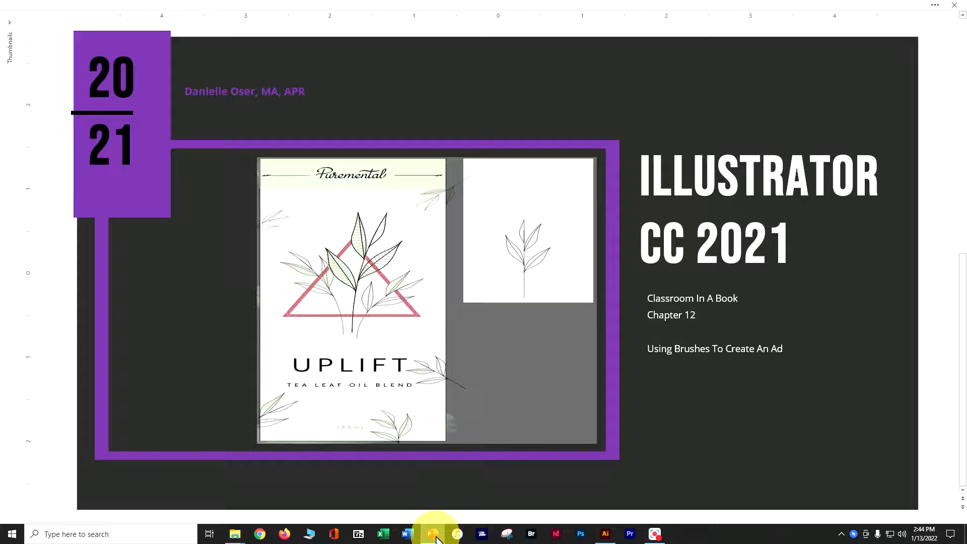
Switch to Illustrator and open the file L12_start.ai from the Lesson12 folder
click(606, 535)
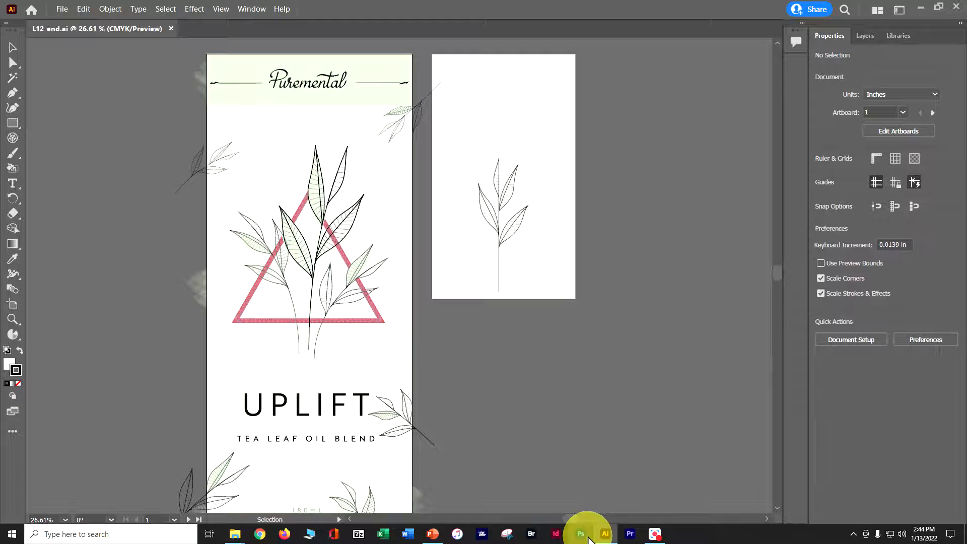
click(62, 12)
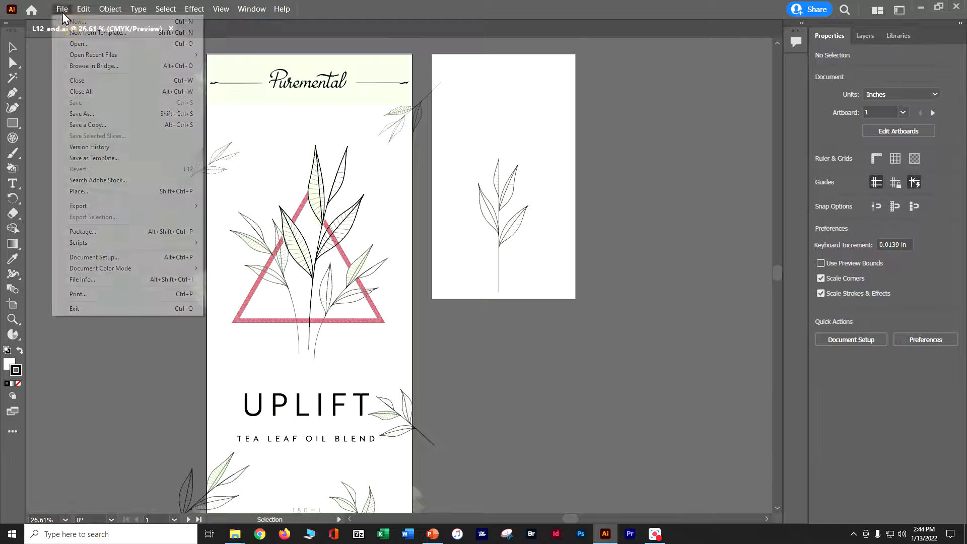
click(70, 42)
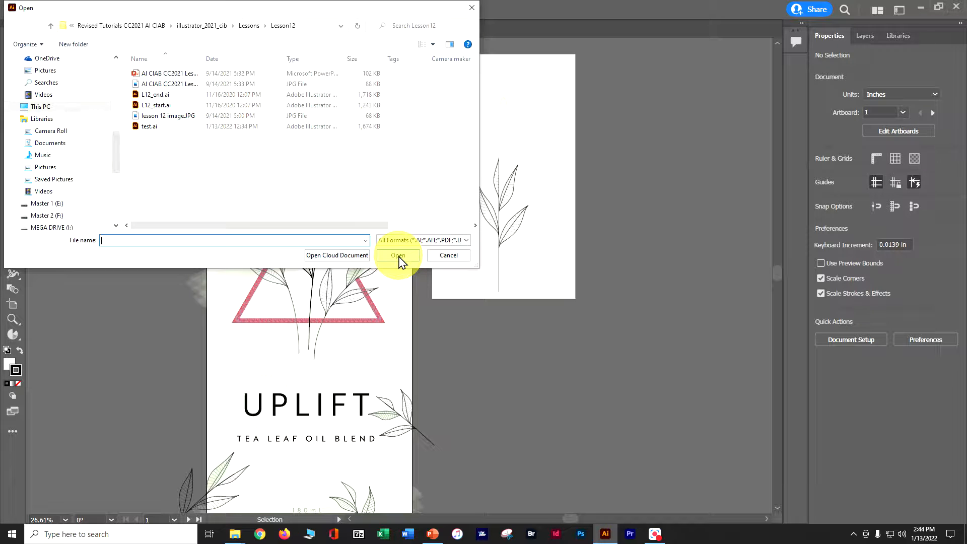
click(160, 105)
click(397, 255)
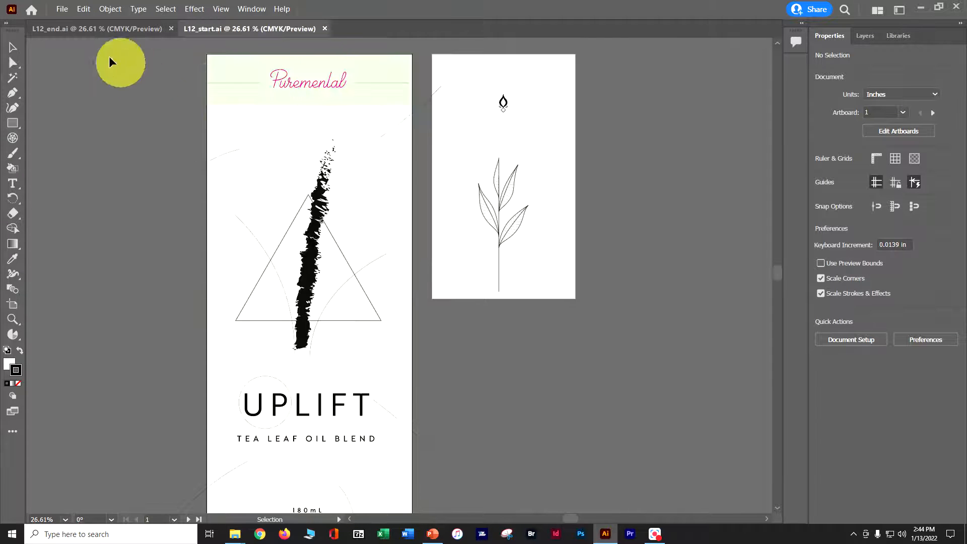
Save the document under a new name, the author's user name followed by "_ai ciab ch 12", accepting the default Illustrator options
click(67, 11)
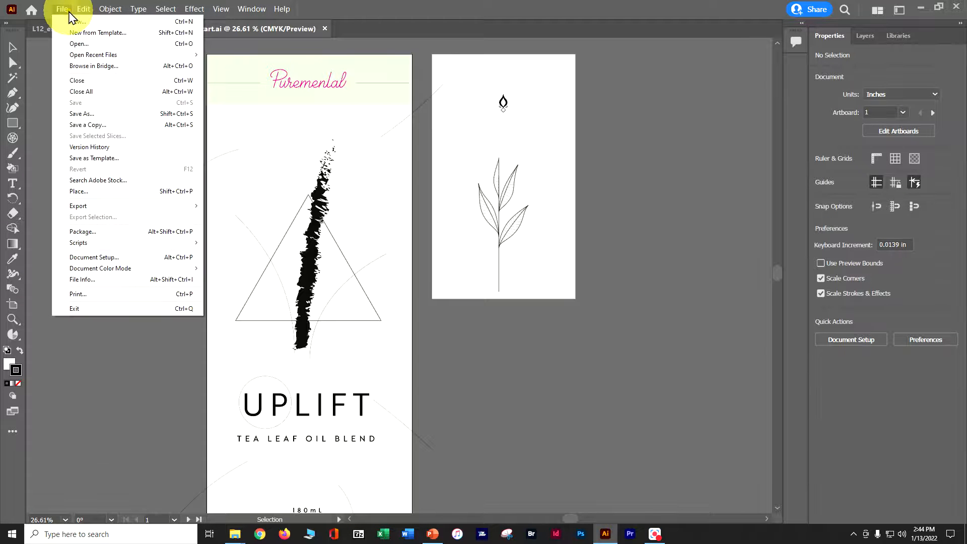
click(97, 115)
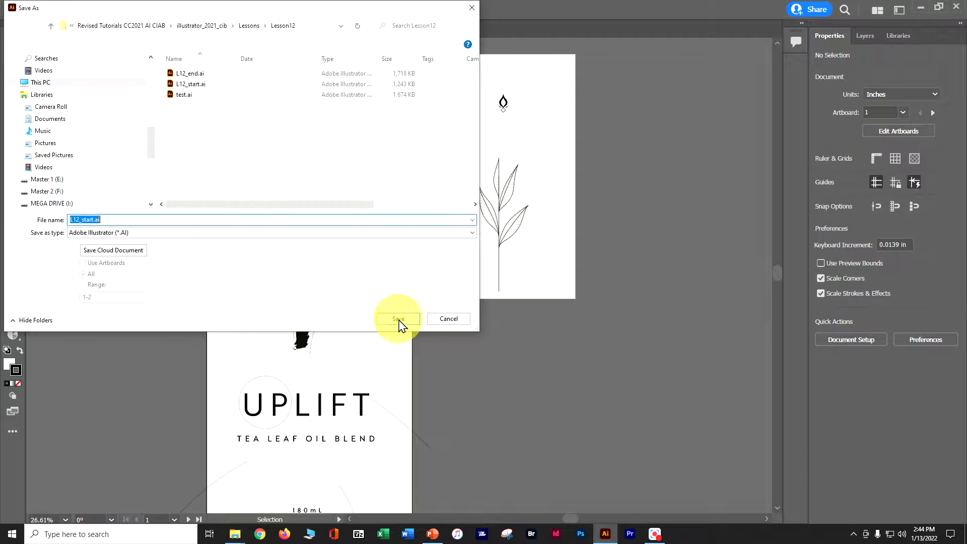
text(dos)
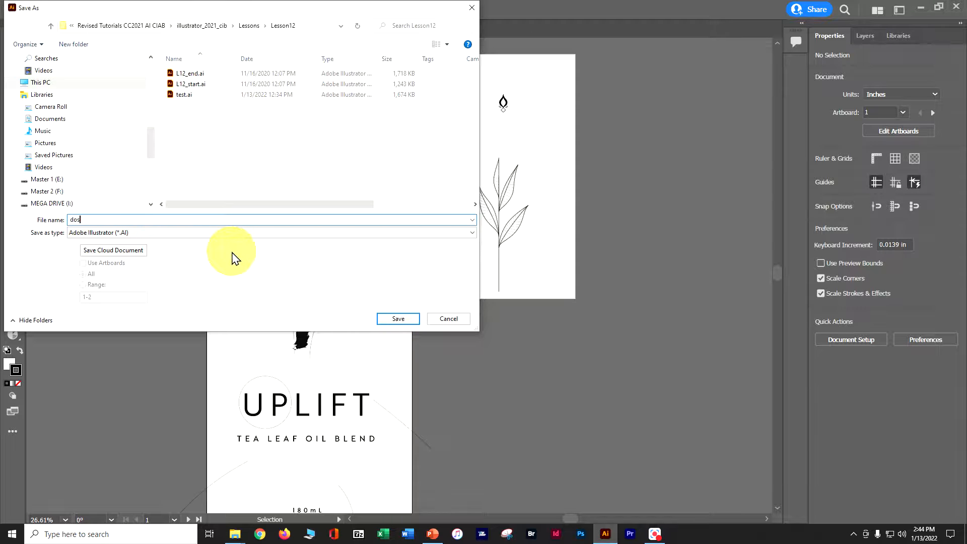
text(er_ai ciab ch 12)
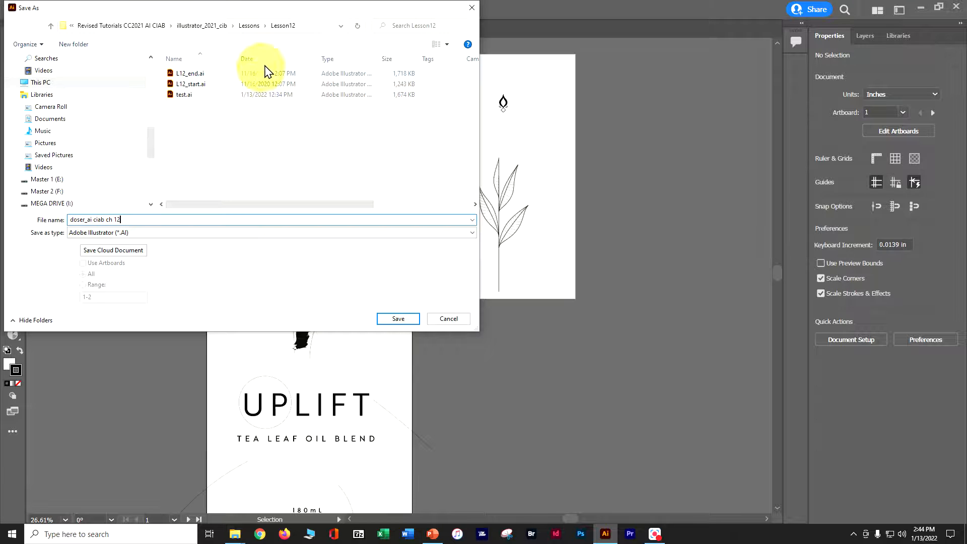
click(411, 323)
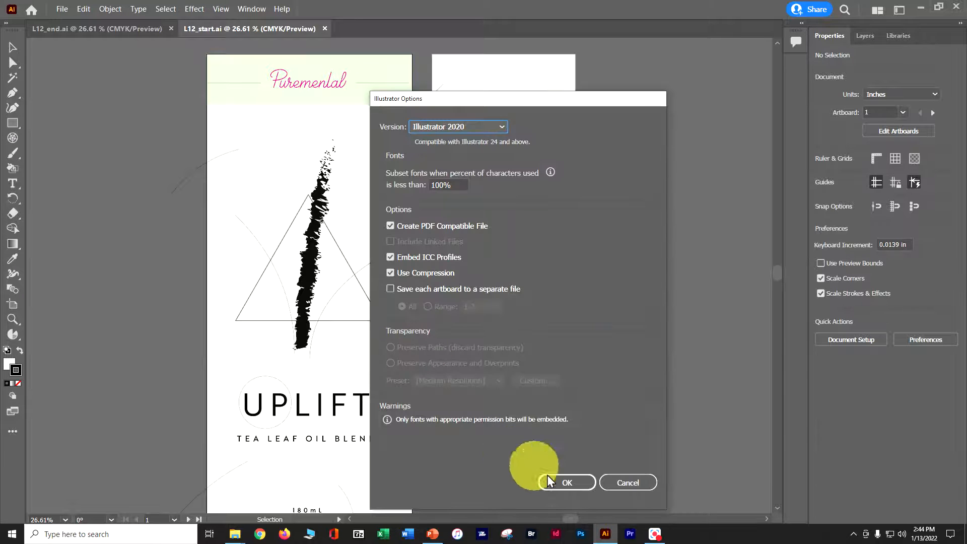
click(566, 484)
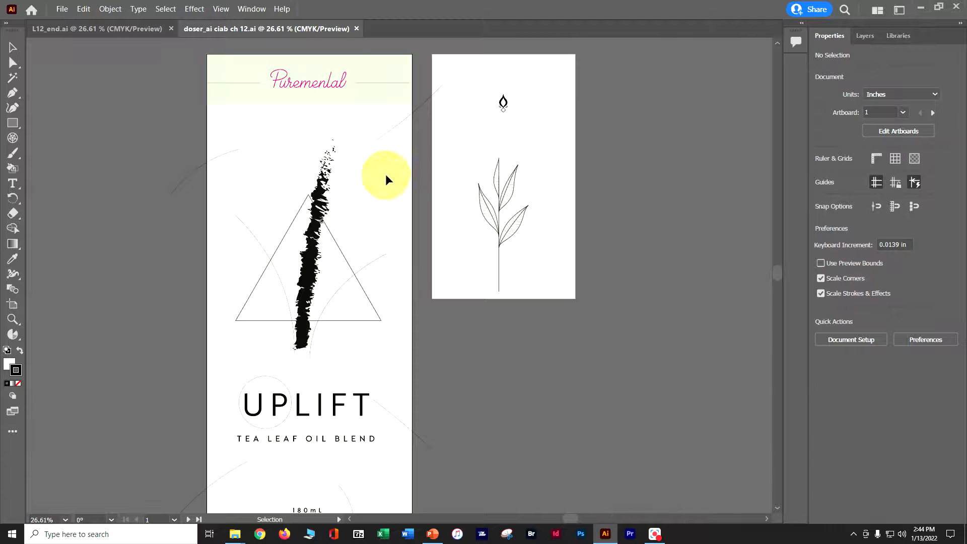
Reset the Essentials workspace and show the Brushes panel
click(254, 11)
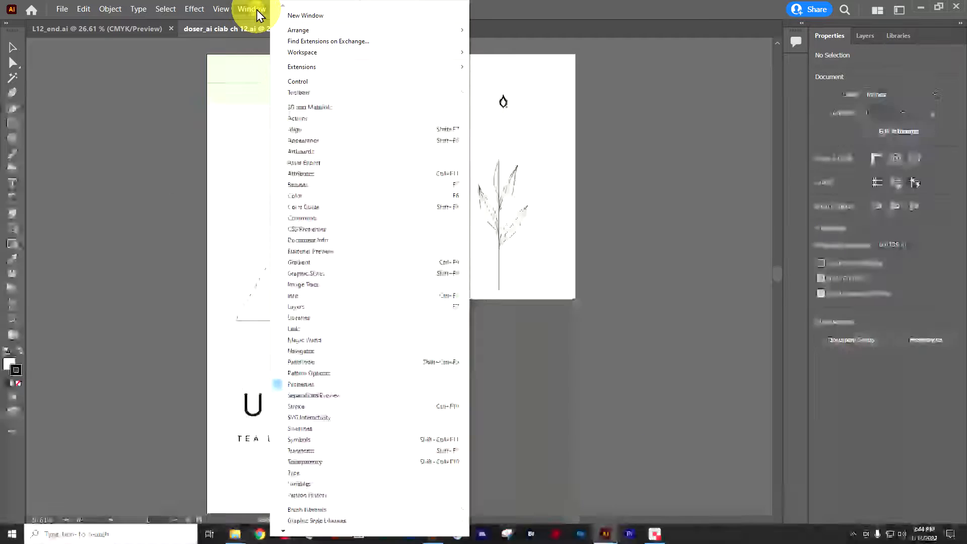
mouse_move(281, 52)
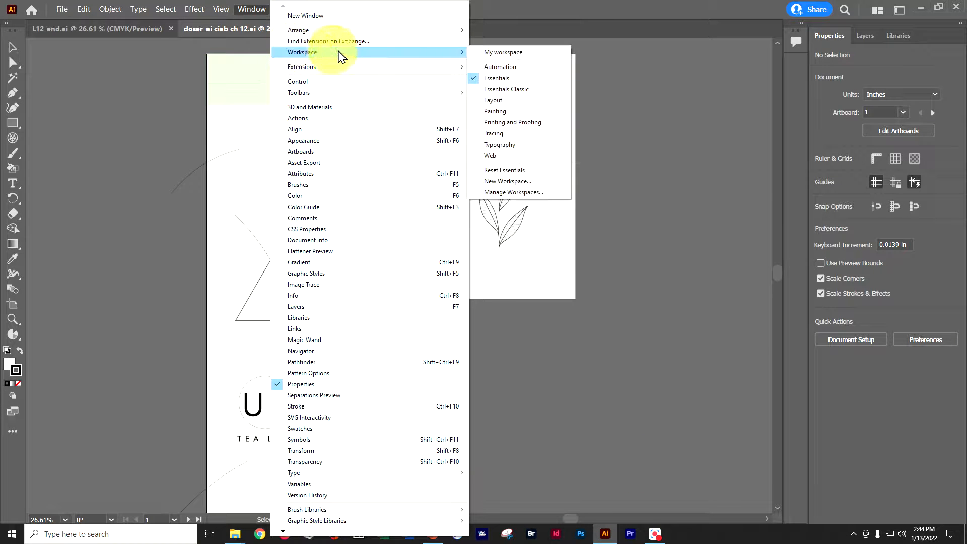
click(503, 171)
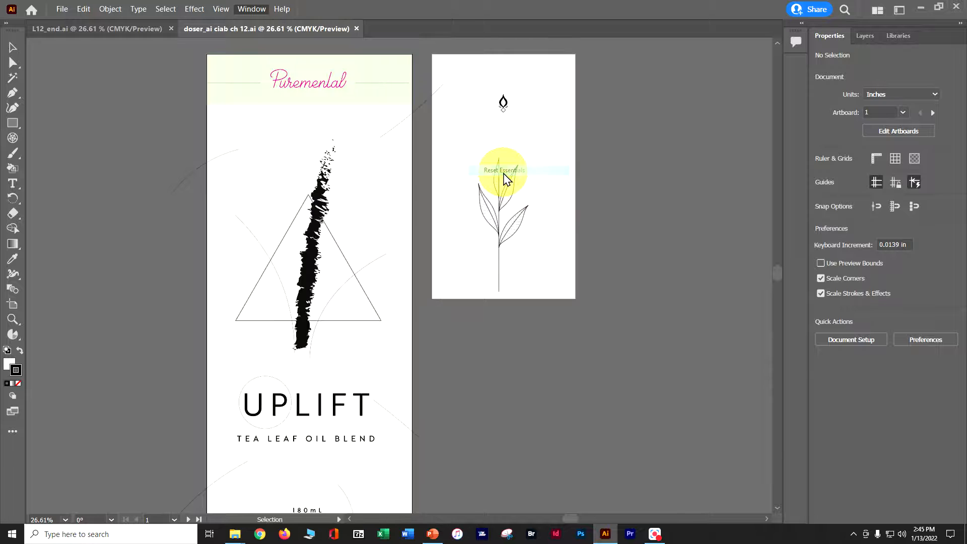
click(247, 10)
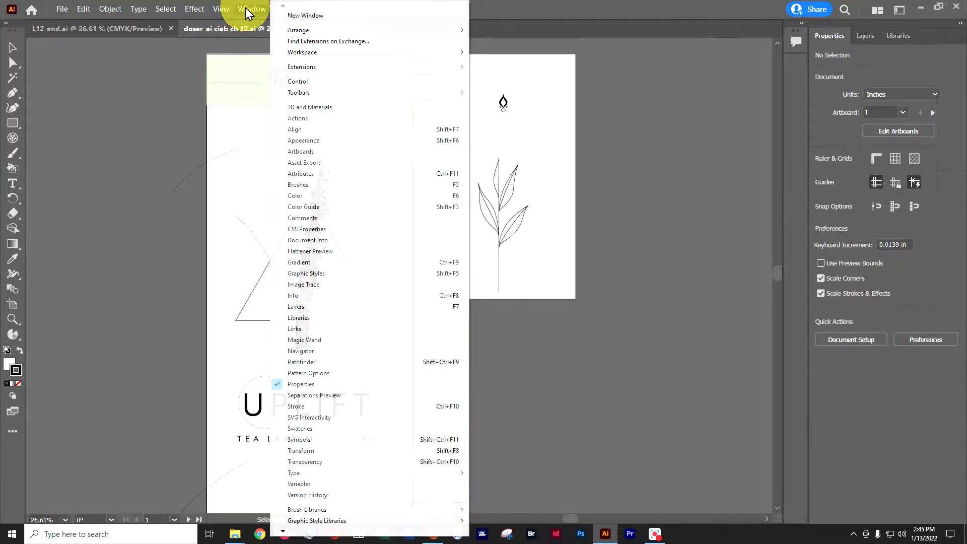
click(298, 185)
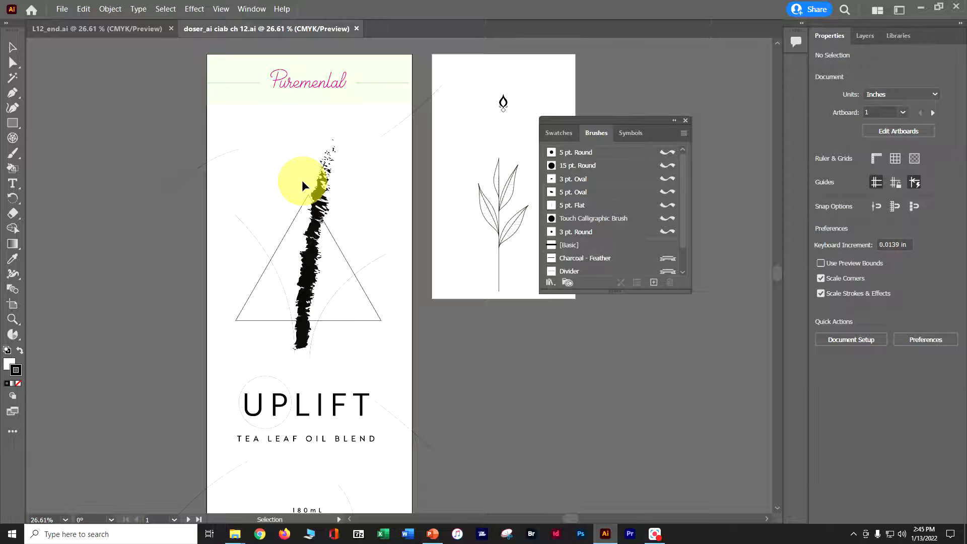
Switch the brush display to thumbnail view and return it to list view
click(684, 133)
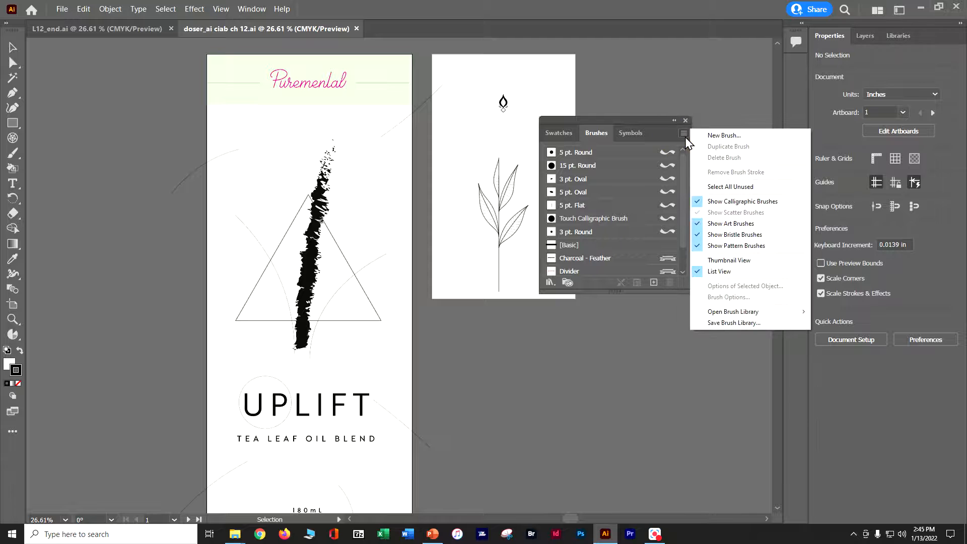
click(710, 262)
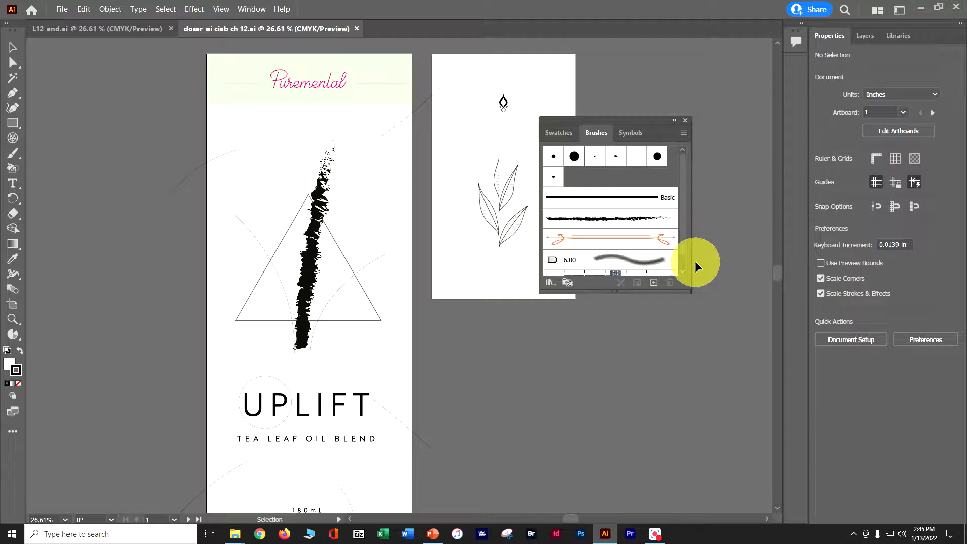
click(683, 134)
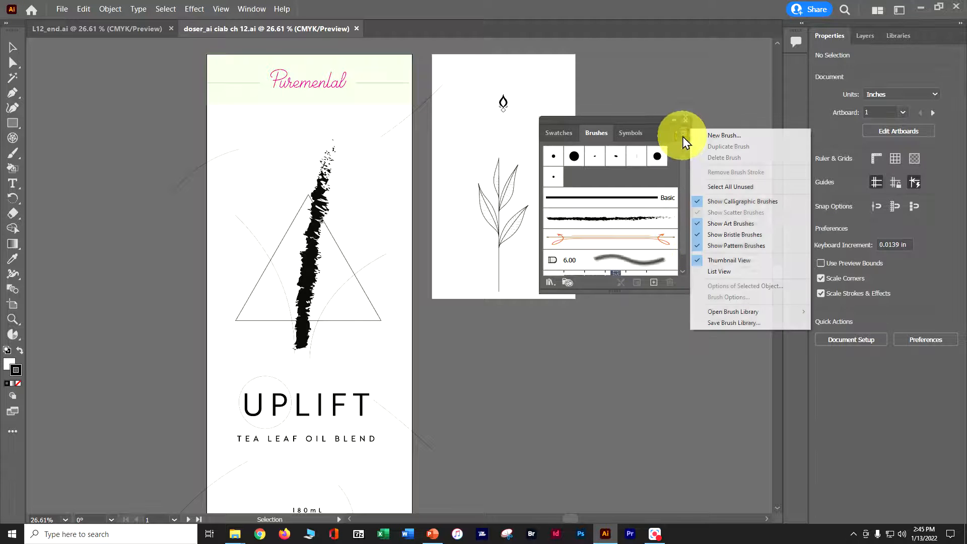
click(710, 271)
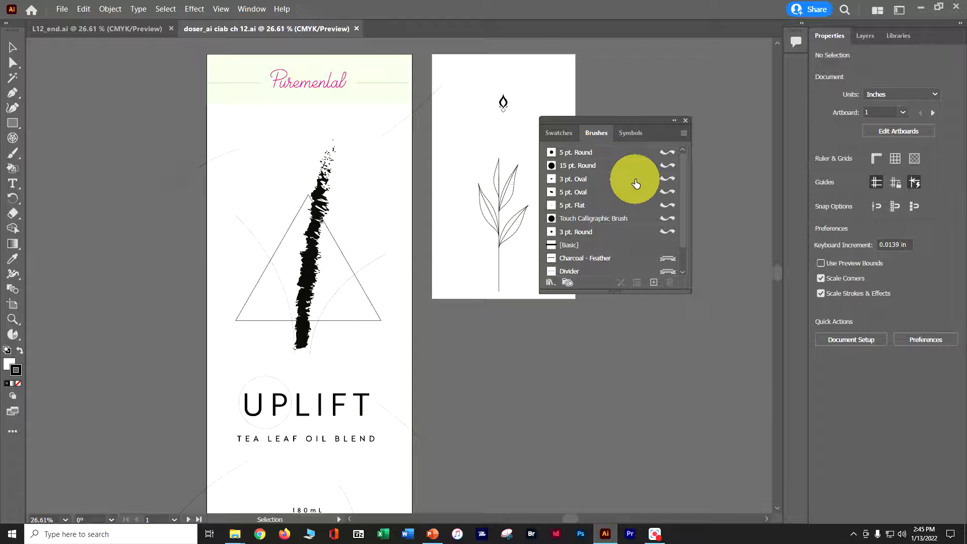
Hide the art, bristle and pattern brushes, leaving only the calligraphic brushes shown
click(683, 134)
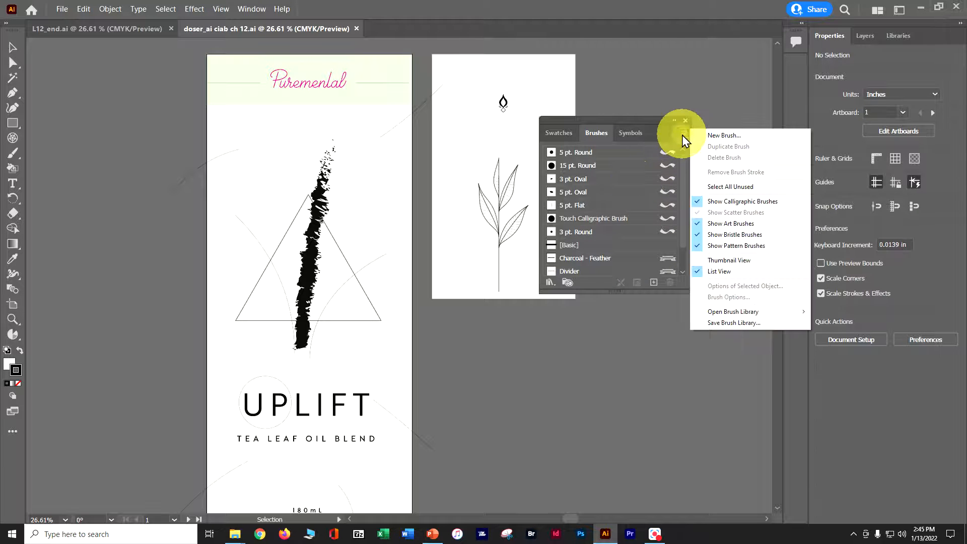
click(730, 223)
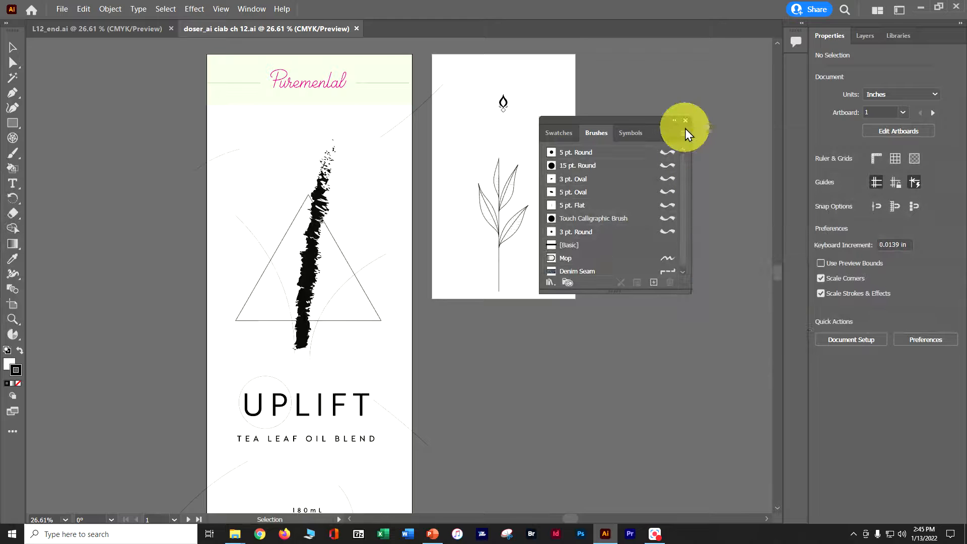
click(685, 131)
click(712, 233)
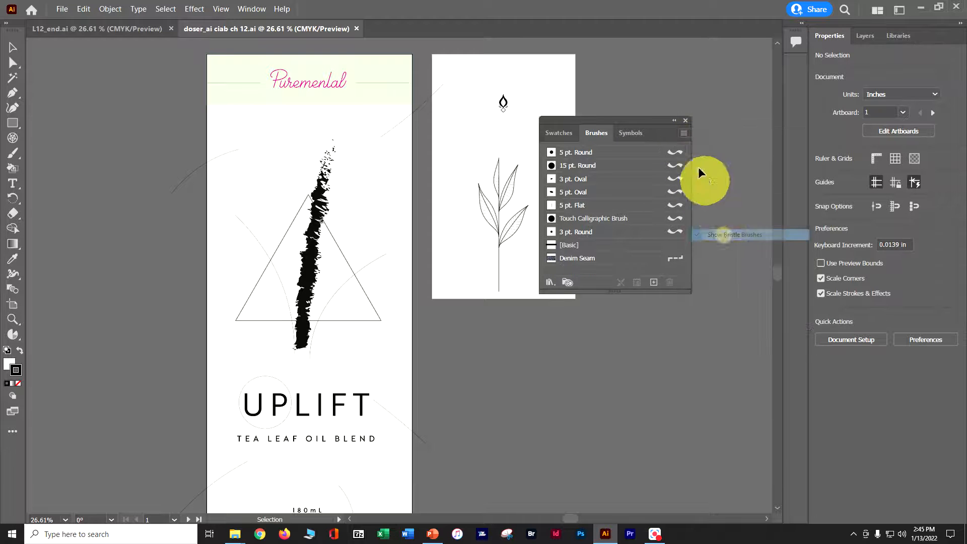
click(685, 134)
click(728, 254)
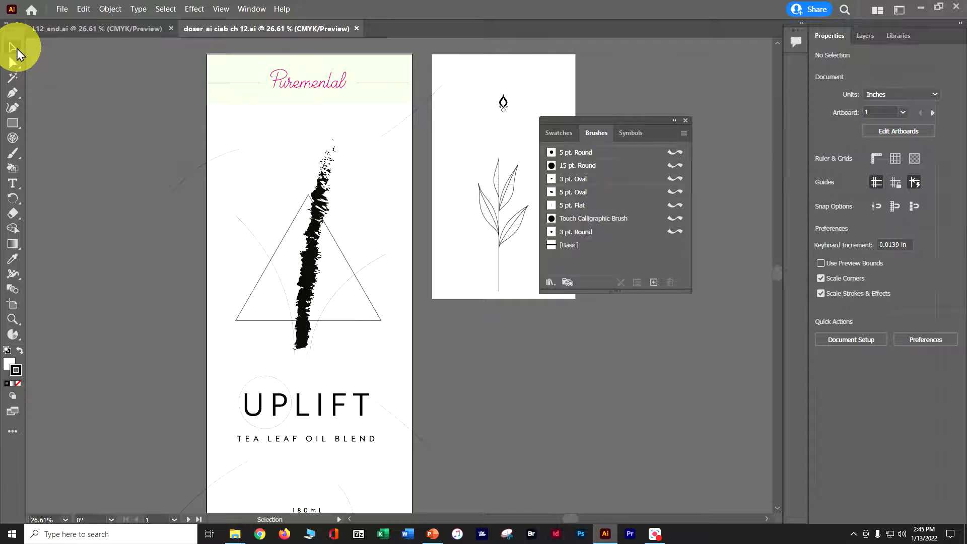
Select the pink Puremental lettering group and apply the 5 pt. Flat calligraphic brush to it
click(282, 76)
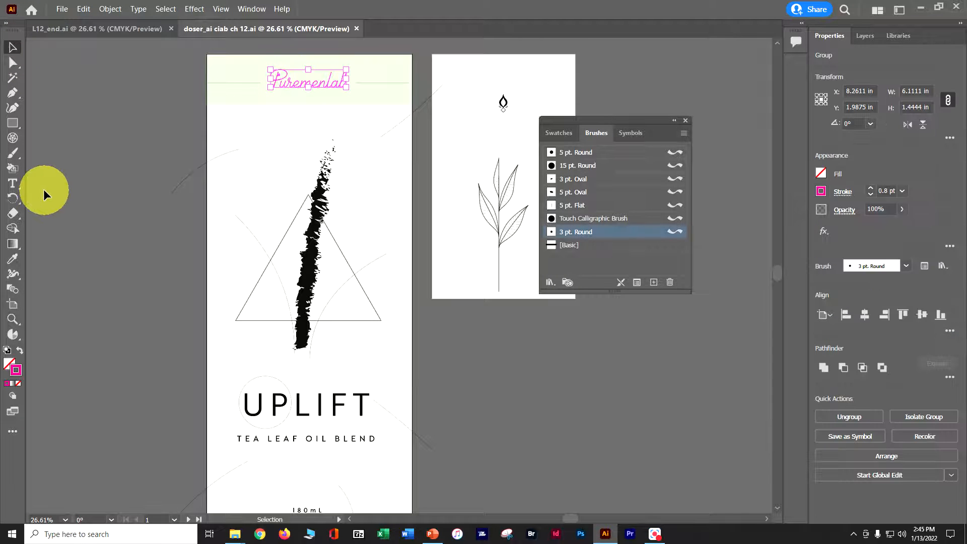
key(a)
key(ctrl+1)
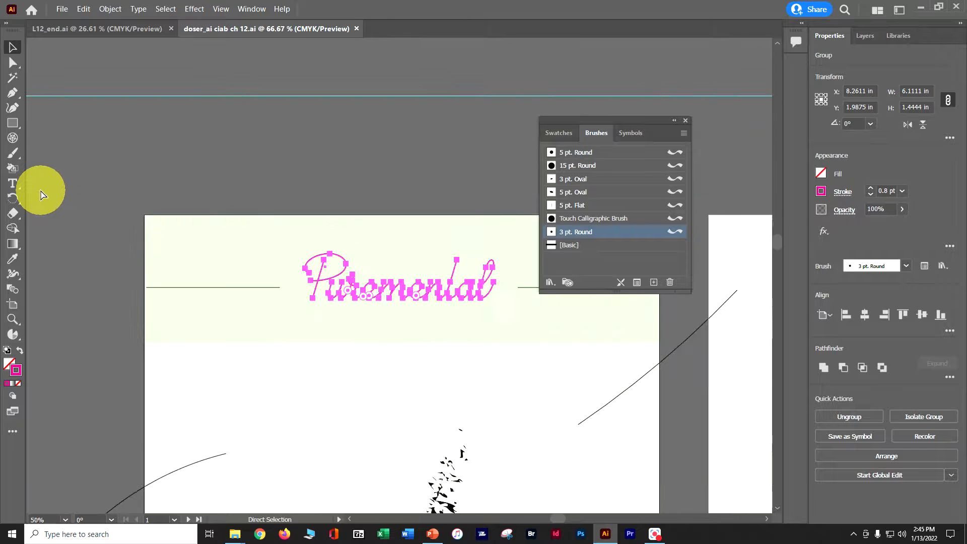
key(v)
key(ctrl+equal)
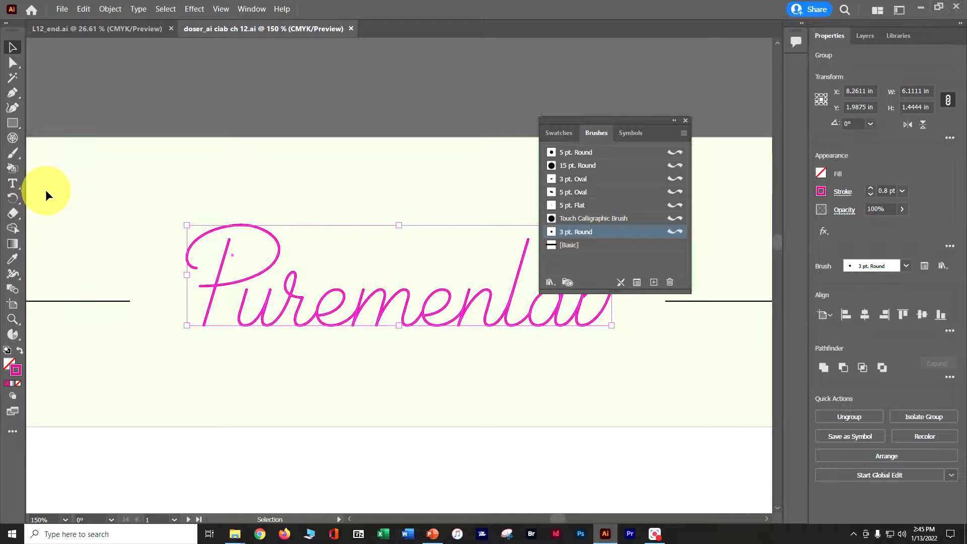
drag(620, 119, 676, 51)
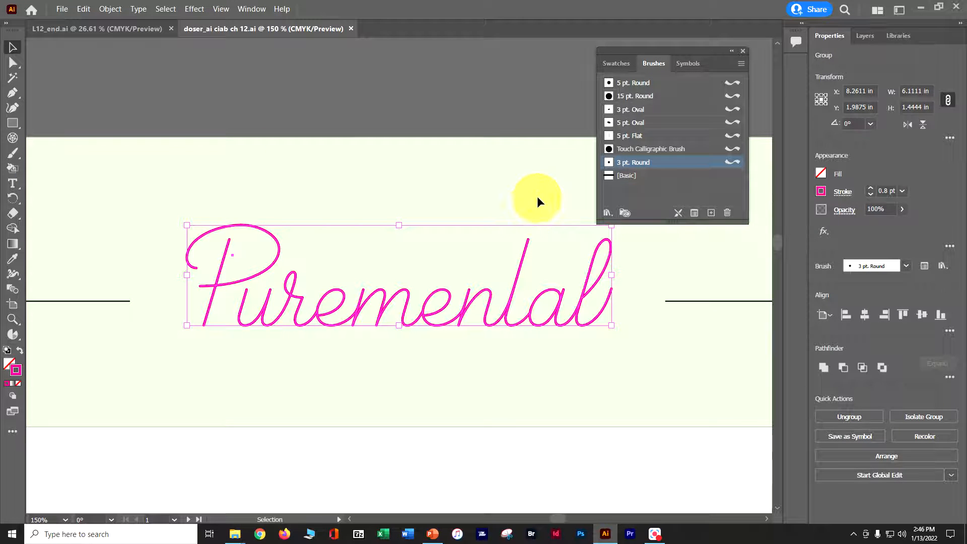
click(626, 136)
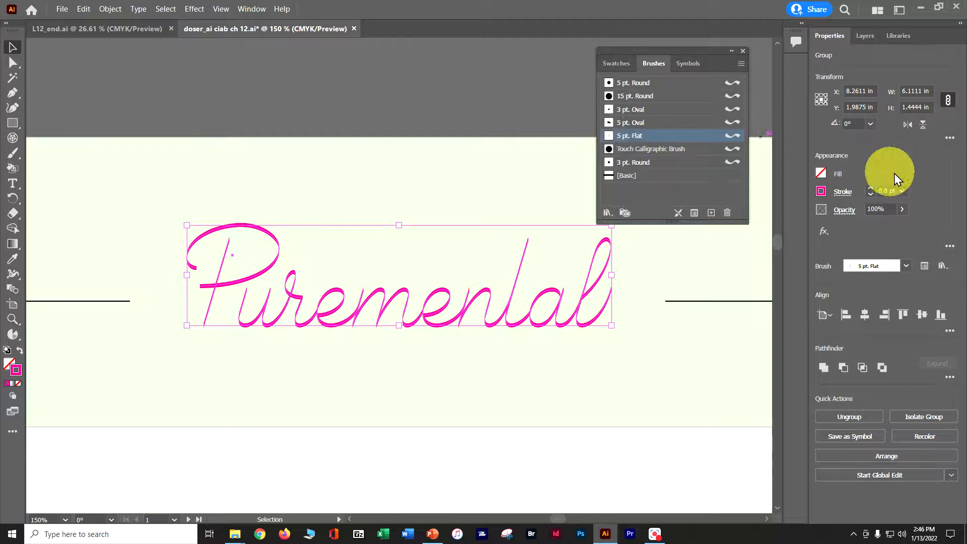
Try a 5 pt stroke weight on the Puremental lettering, and set it to 1 pt
click(903, 190)
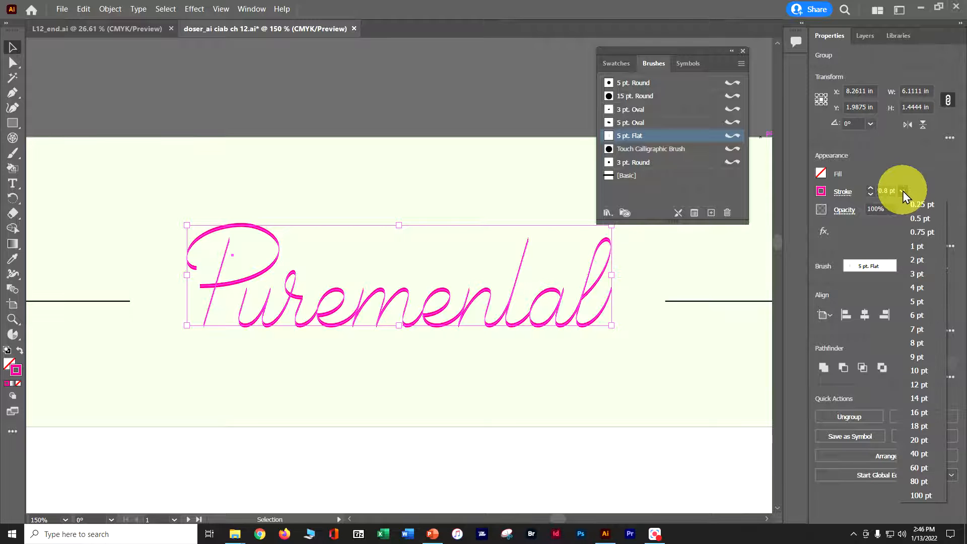
click(917, 304)
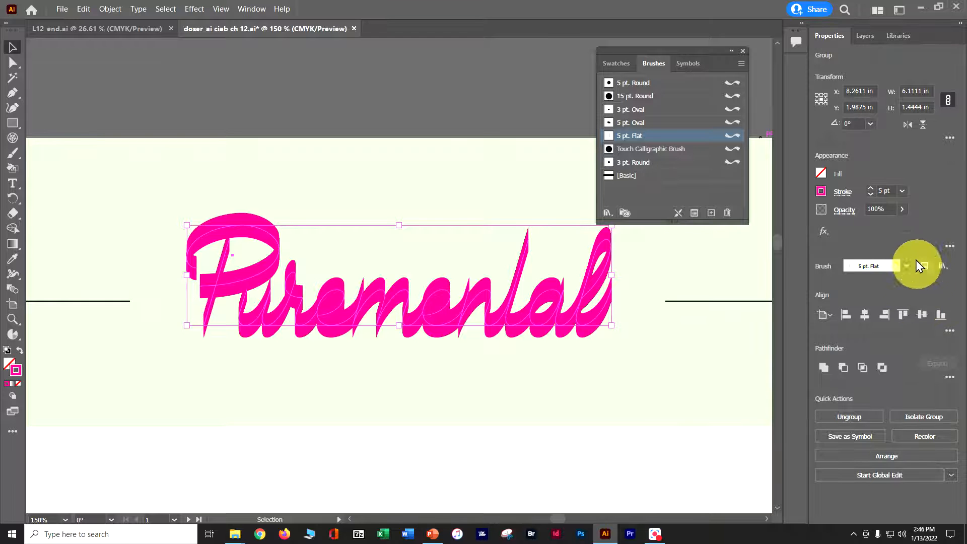
click(901, 191)
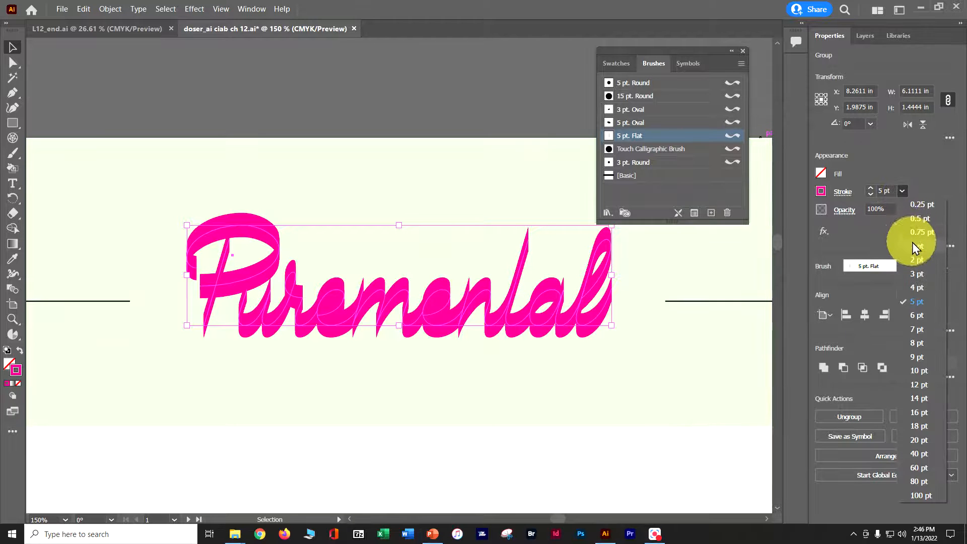
click(915, 247)
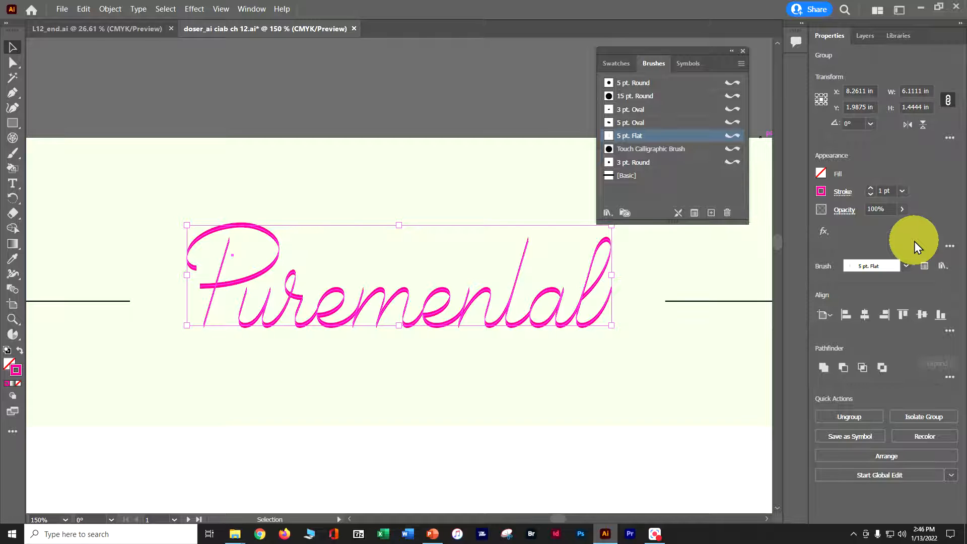
Change the stroke color of the Puremental lettering to the Black swatch
click(821, 194)
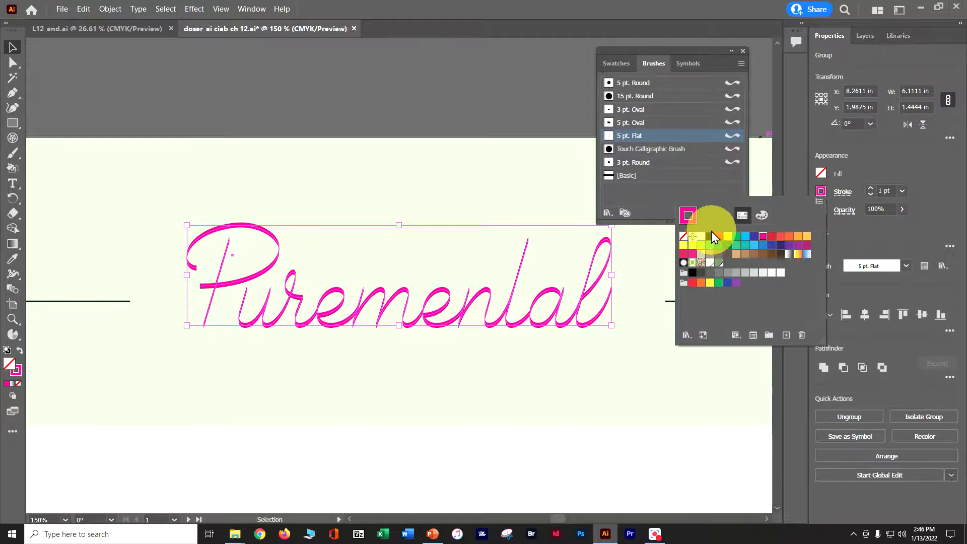
click(710, 238)
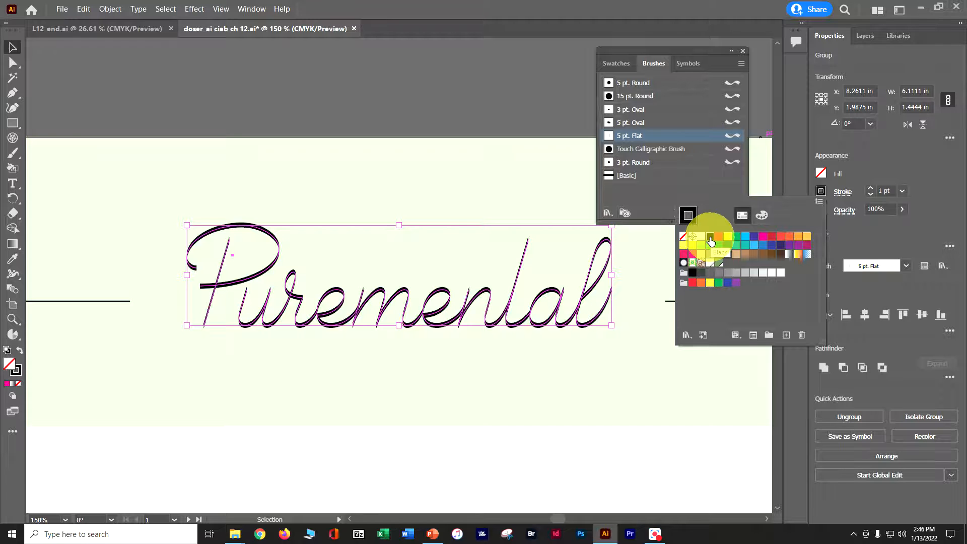
key(Escape)
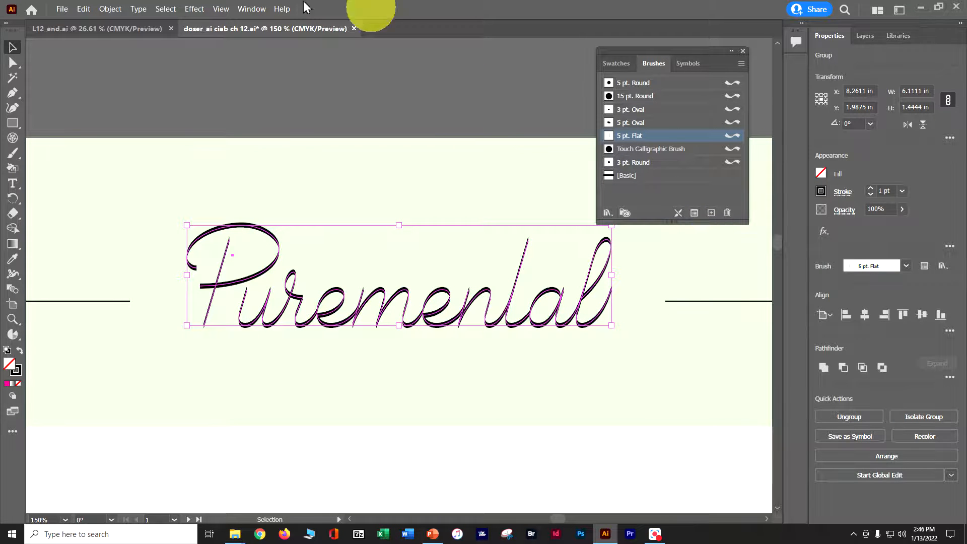
Deselect the Puremental lettering and save the document
click(173, 9)
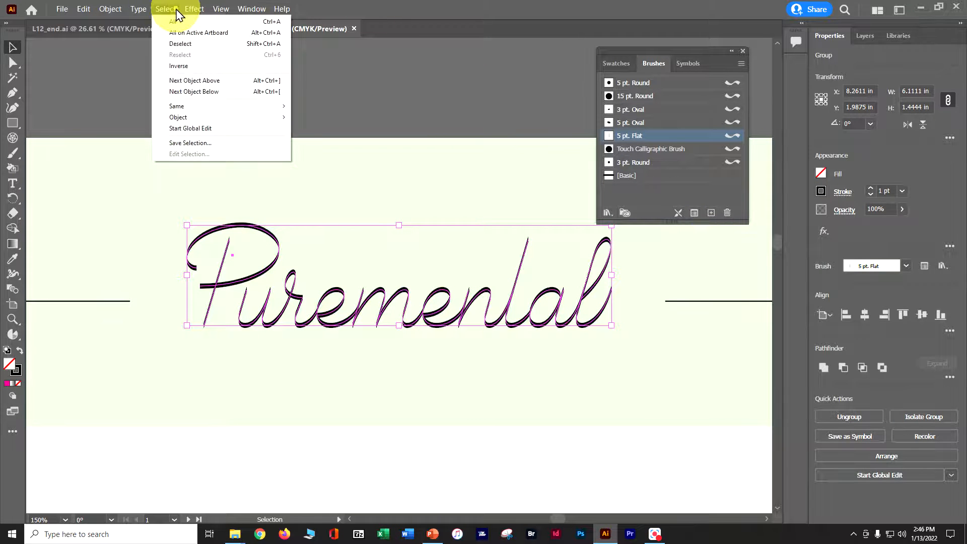
click(180, 44)
key(a)
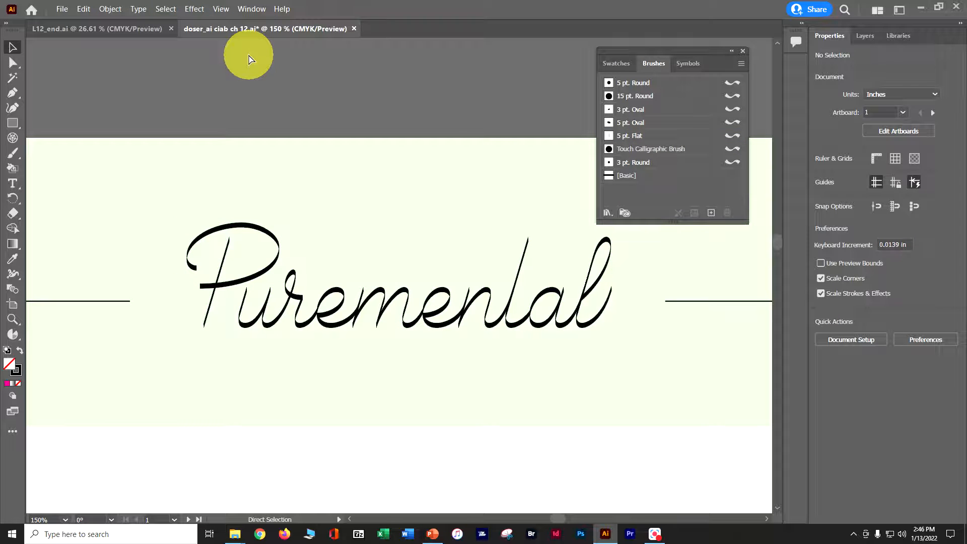
key(ctrl+s)
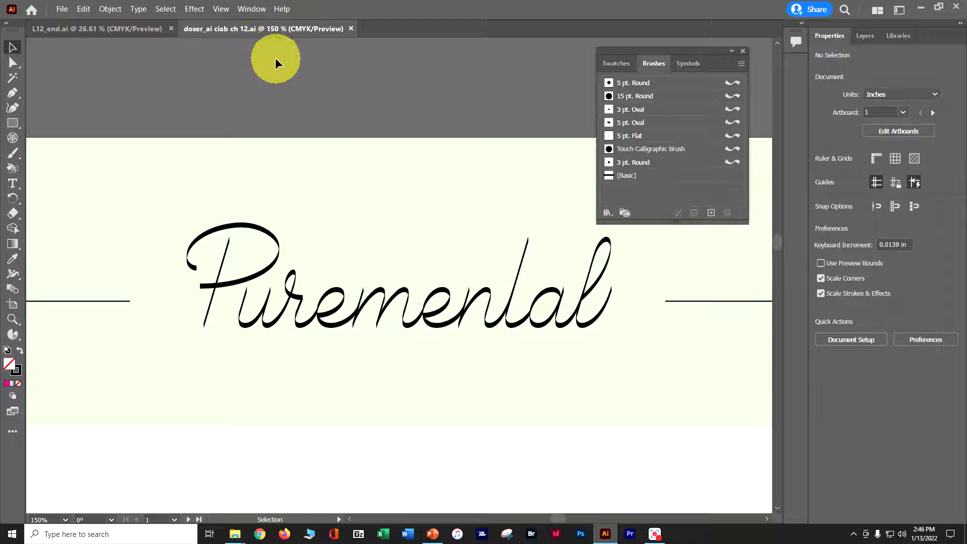
Open the options of the 5 pt. Flat calligraphic brush and rename it 8 pt. Angled
double_click(609, 136)
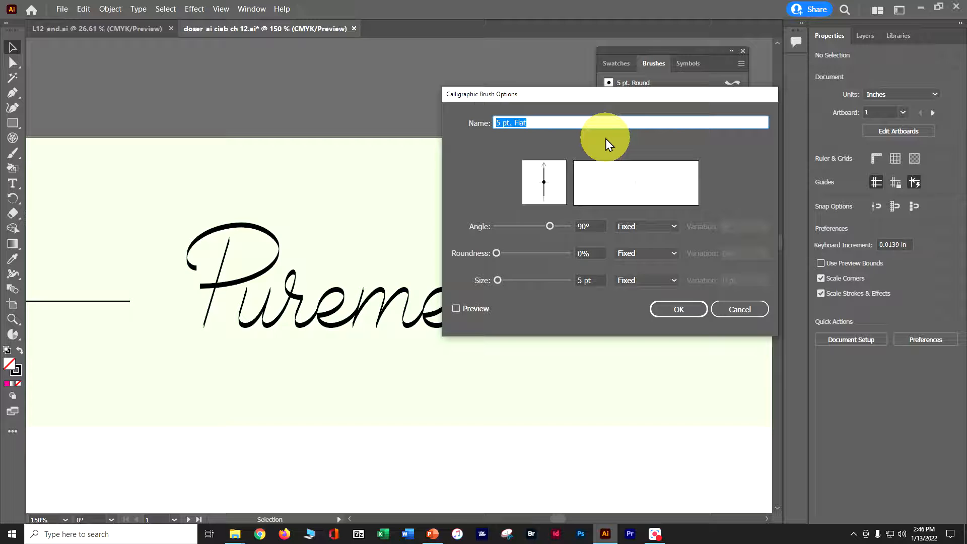
click(500, 124)
key(BackSpace)
text(8)
double_click(520, 122)
text(Ar)
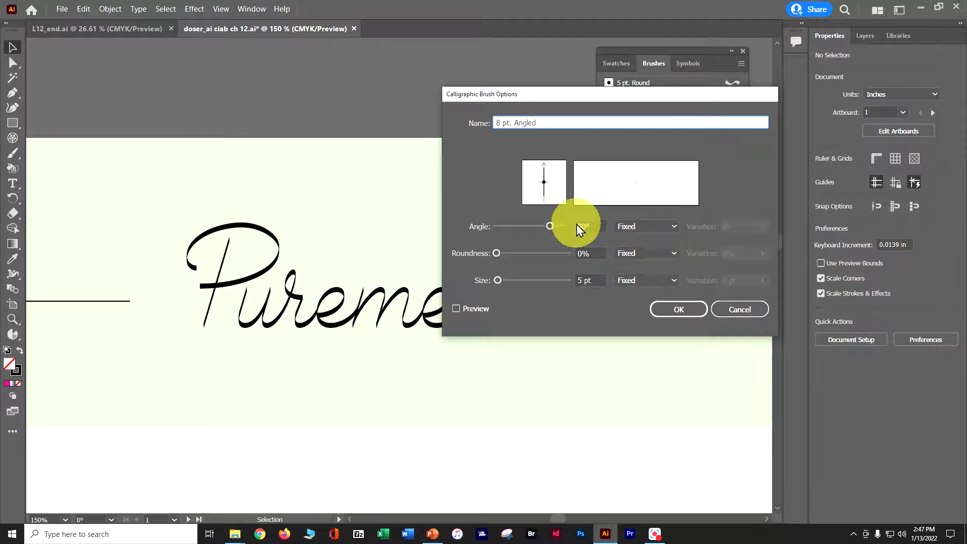
Set the brush's angle to 35°, roundness to 15% and size to 8 pt with preview on, and apply the changes to existing strokes
click(595, 233)
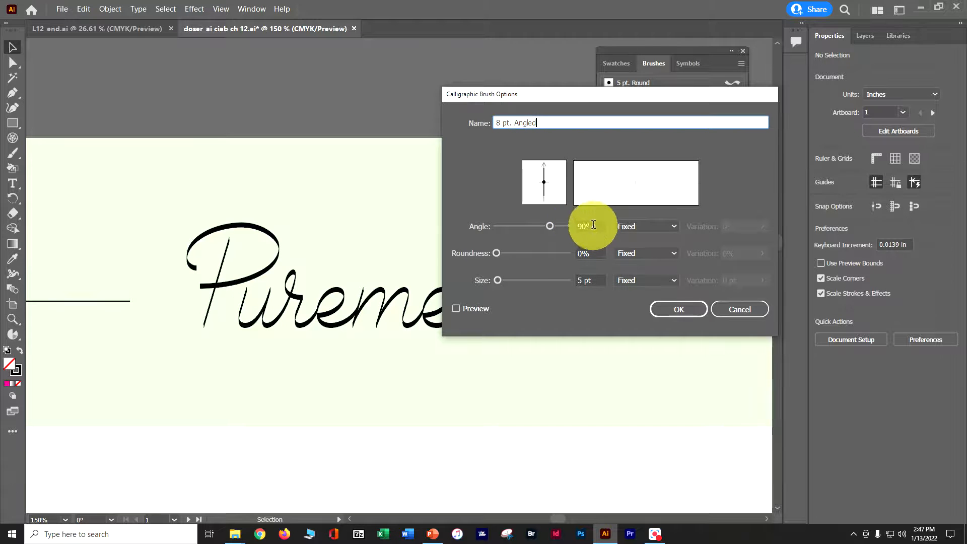
text(35)
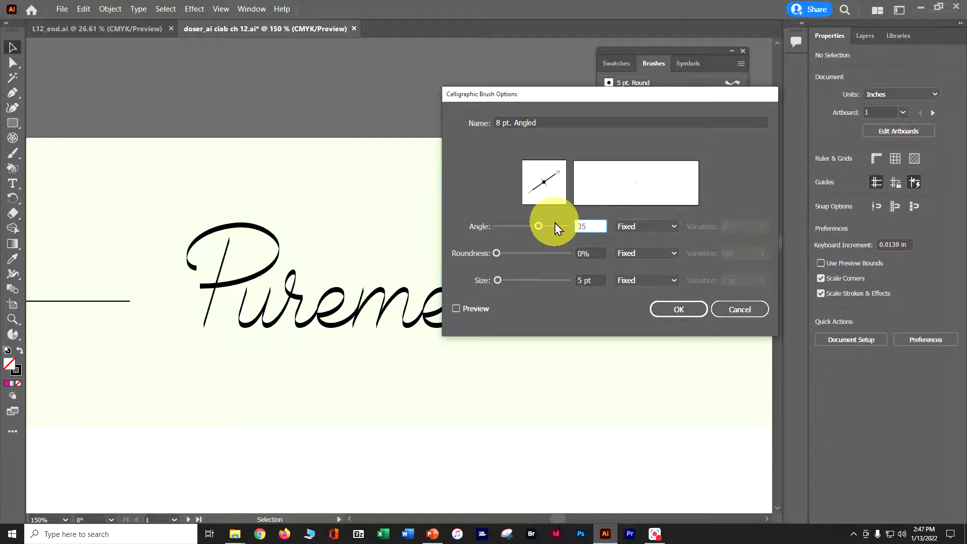
key(Tab)
key(Tab)
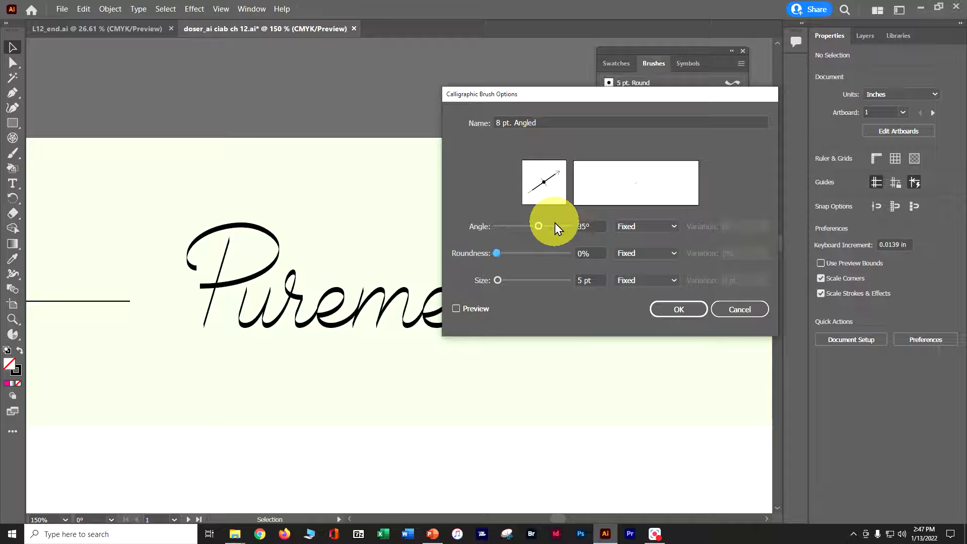
key(Tab)
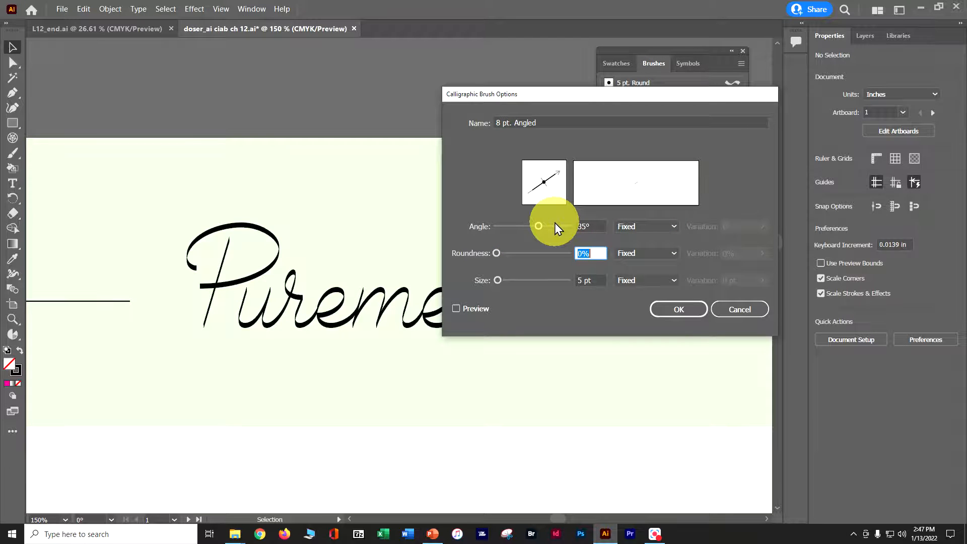
text(15)
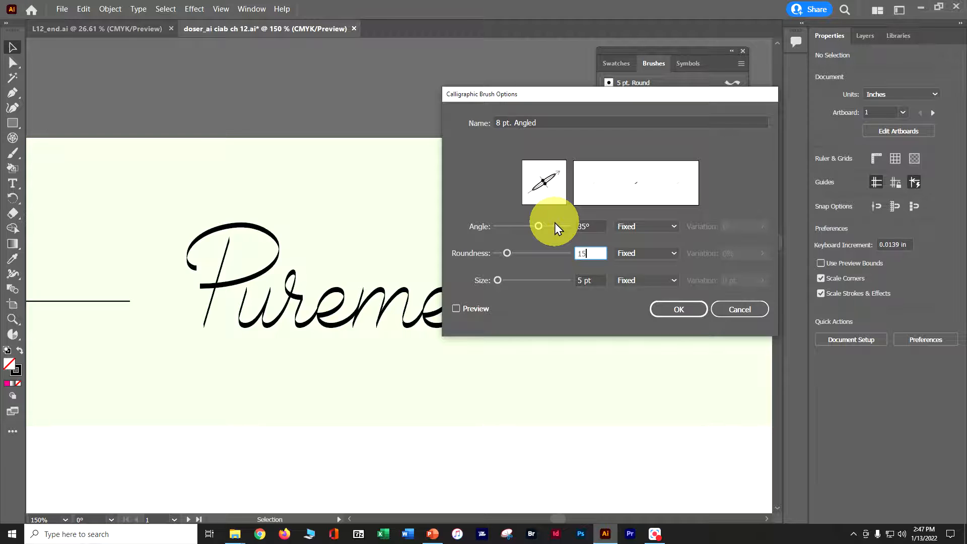
double_click(579, 280)
text(8)
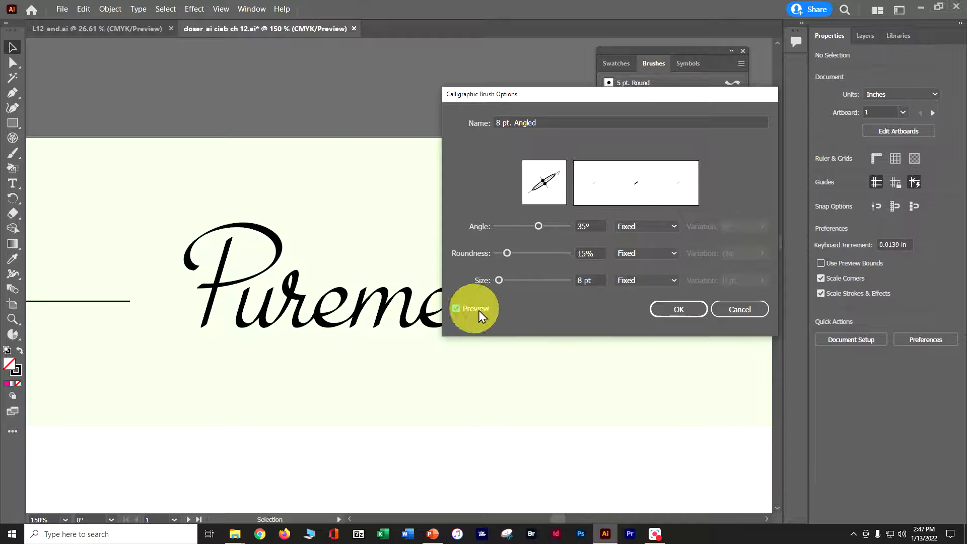
click(693, 311)
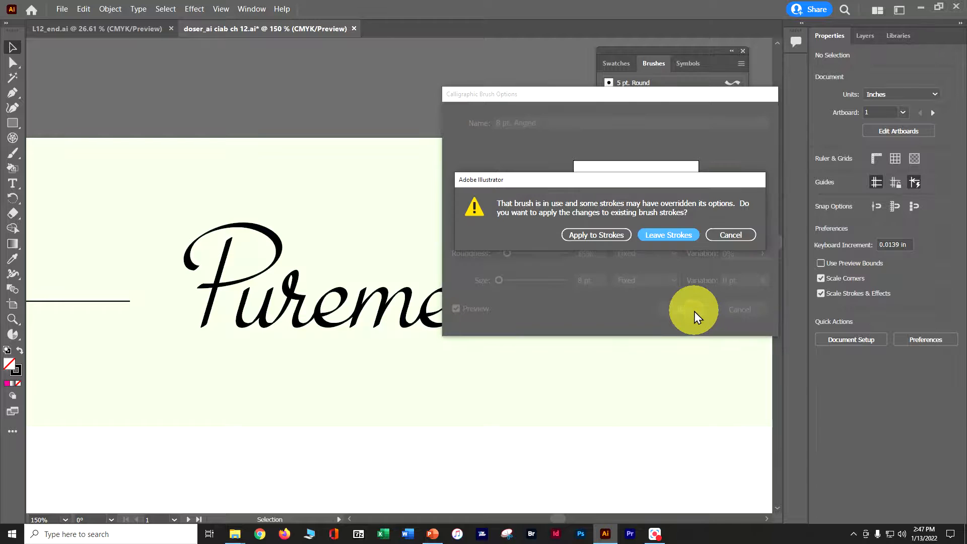
click(619, 240)
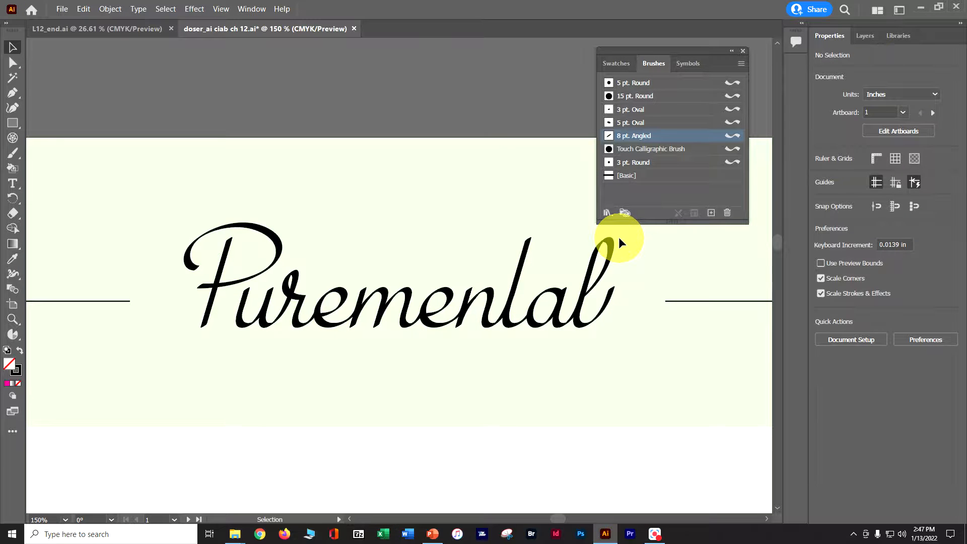
click(176, 8)
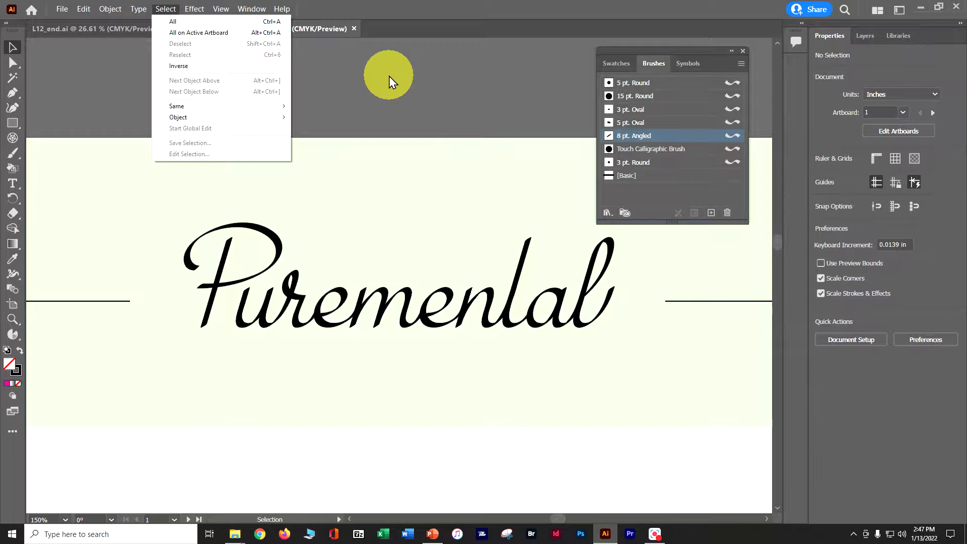
click(437, 77)
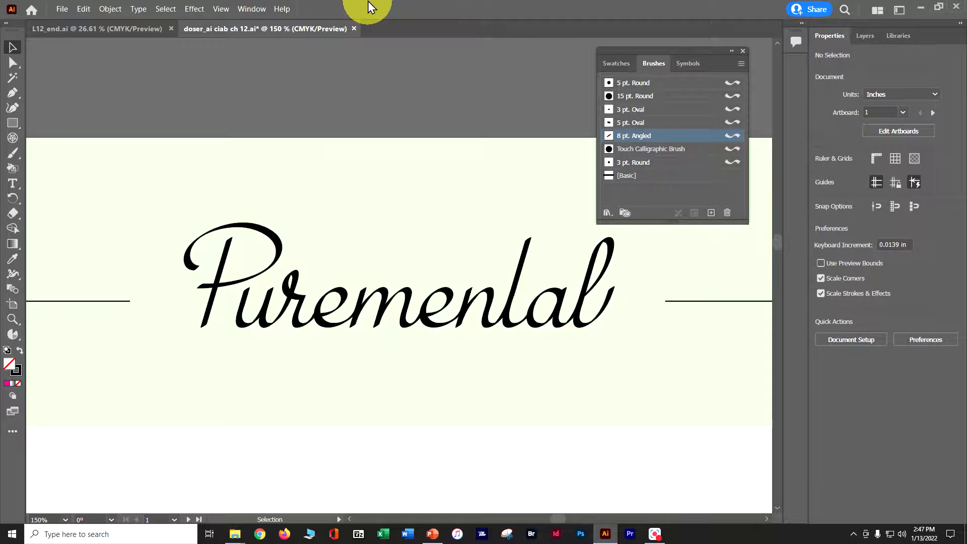
Activate the Paintbrush tool and open the Artistic_Calligraphic brush library in list view
click(13, 153)
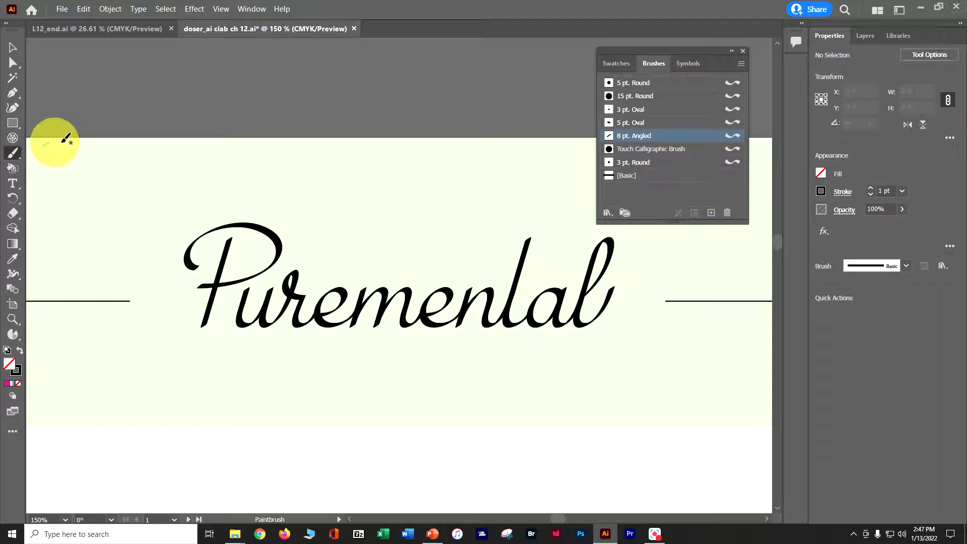
click(607, 214)
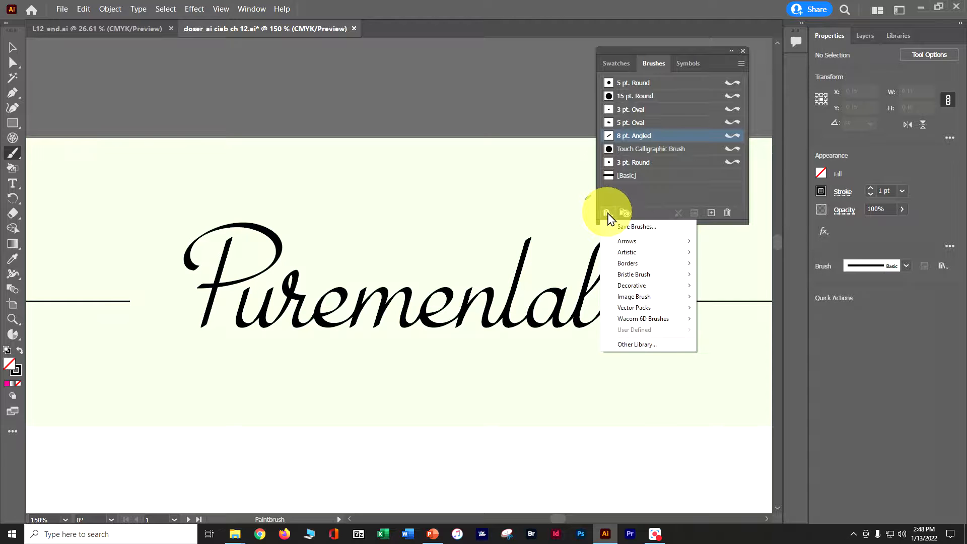
mouse_move(617, 252)
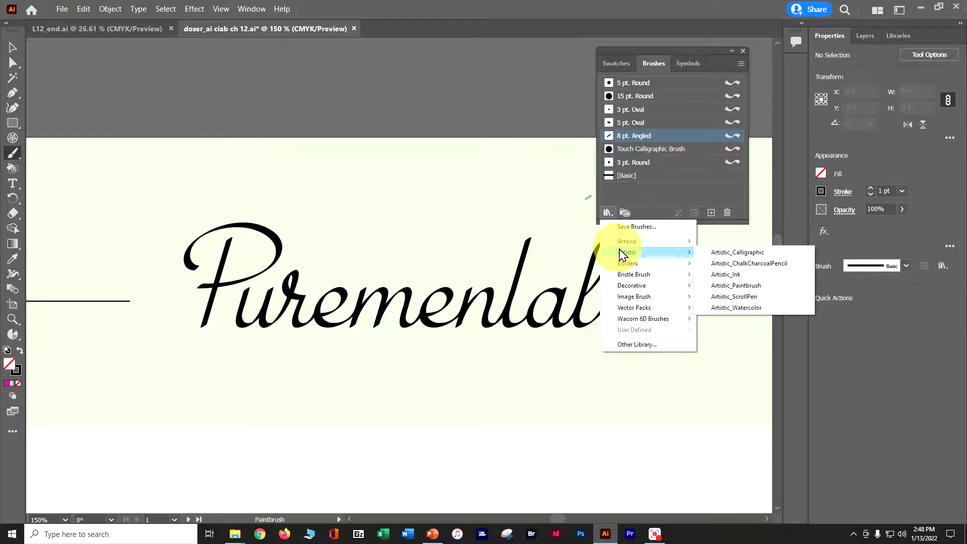
click(724, 251)
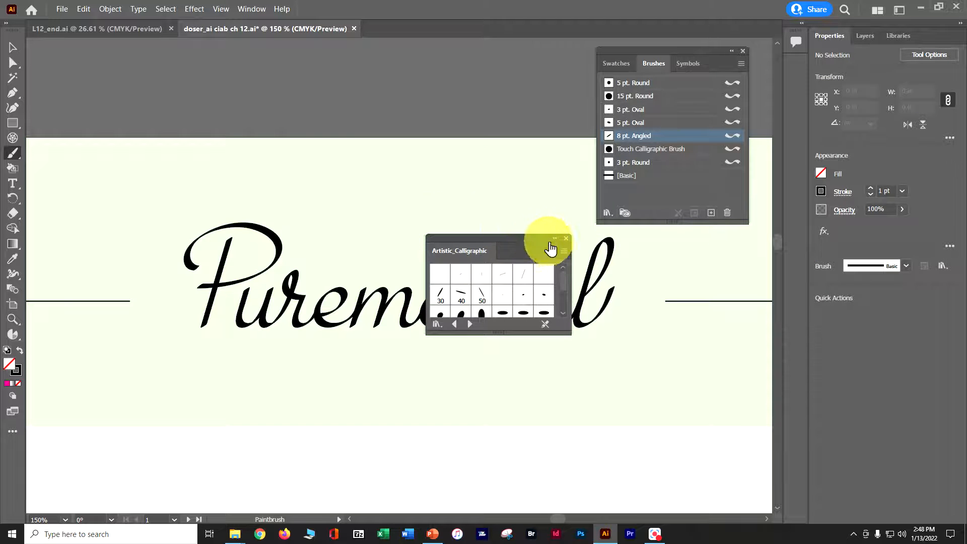
click(564, 252)
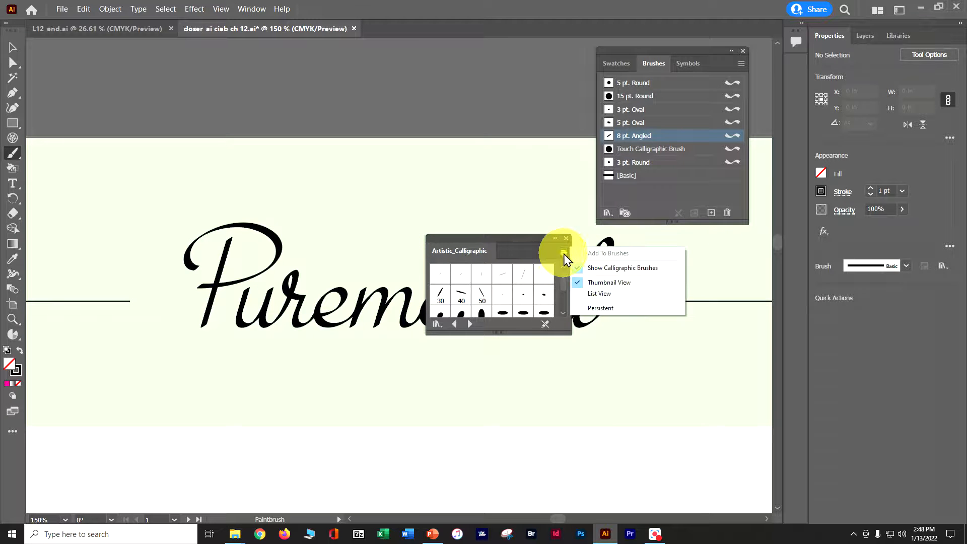
click(586, 294)
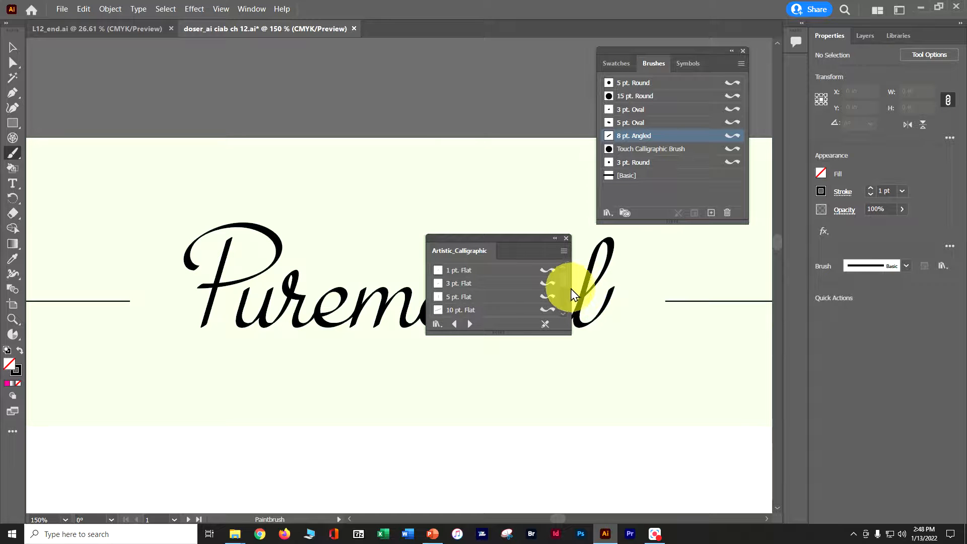
Add the 15 pt. Flat brush from the Artistic_Calligraphic library to the document's brushes and close the library
drag(564, 282, 564, 285)
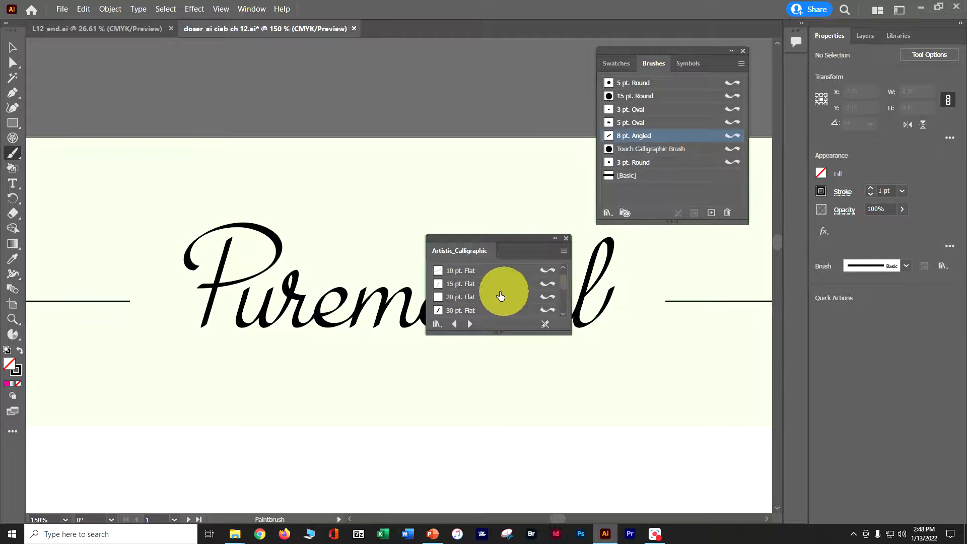
click(477, 284)
mouse_move(477, 285)
mouse_down()
mouse_move(572, 179)
mouse_move(624, 185)
mouse_up()
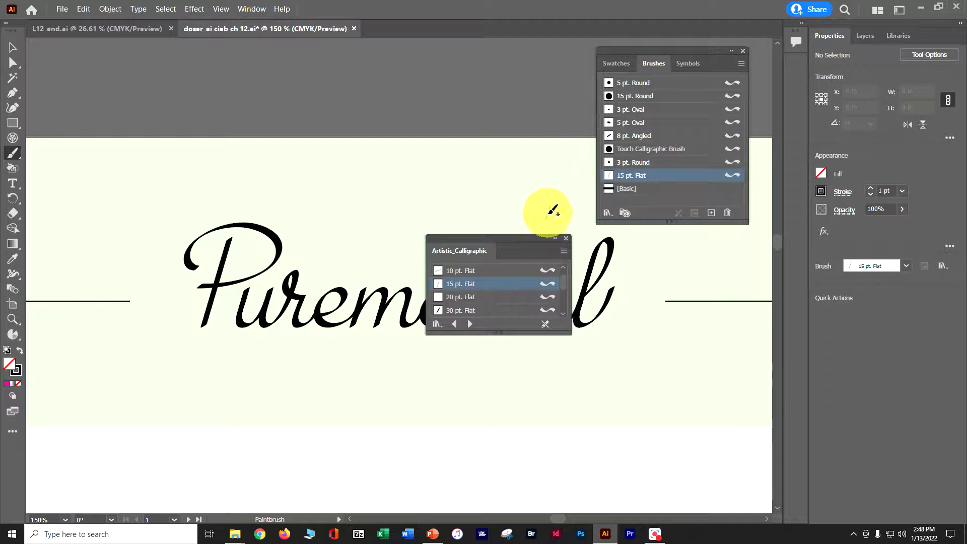
click(566, 238)
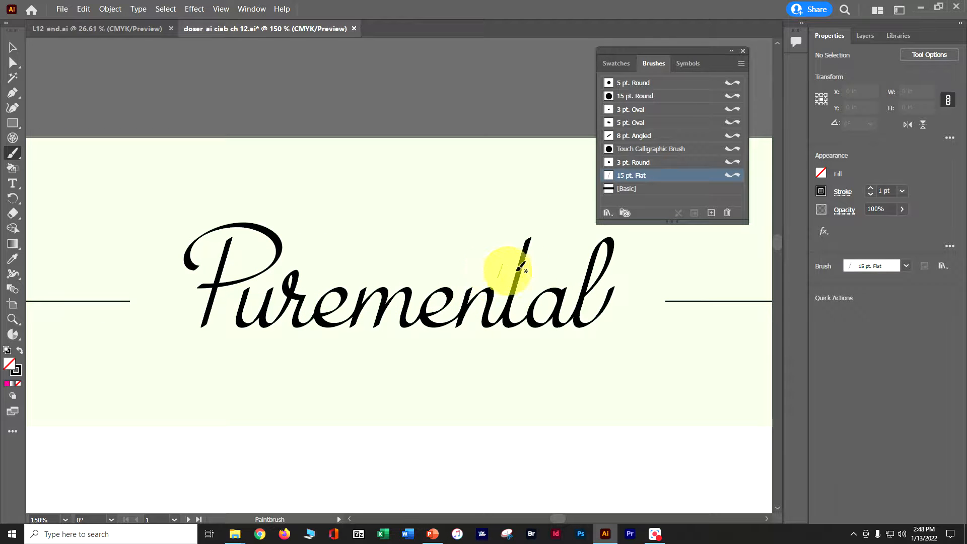
Try three crossbar strokes across the t of Puremental with the 15 pt. Flat brush, undoing each one
drag(498, 264, 554, 254)
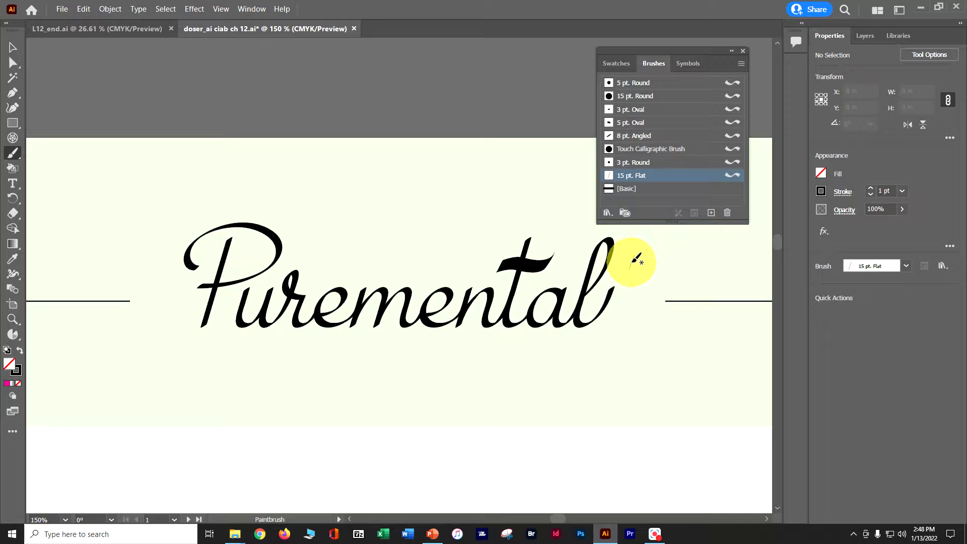
key(ctrl+z)
mouse_move(486, 263)
mouse_down()
mouse_move(540, 268)
mouse_move(565, 241)
mouse_up()
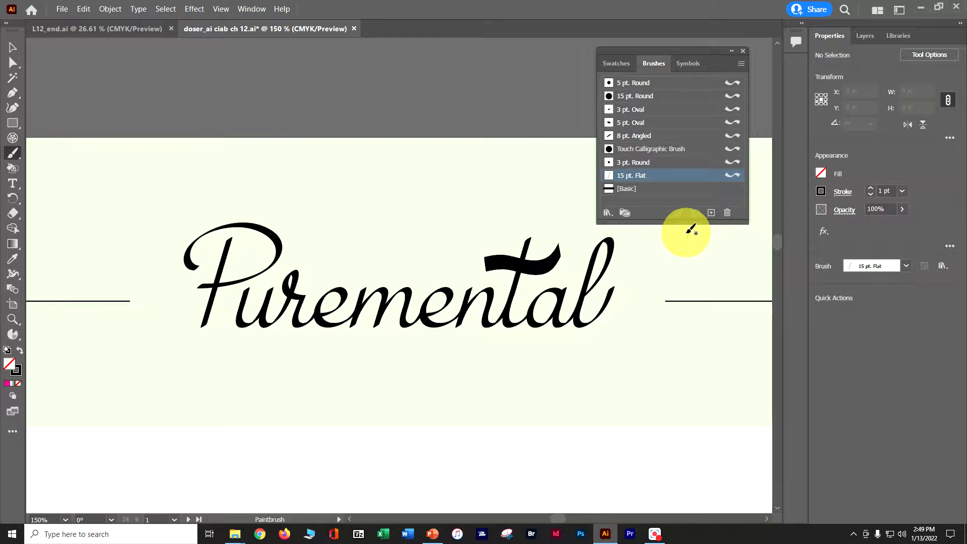
key(ctrl+z)
mouse_move(458, 257)
mouse_down()
mouse_move(559, 271)
mouse_move(588, 241)
mouse_up()
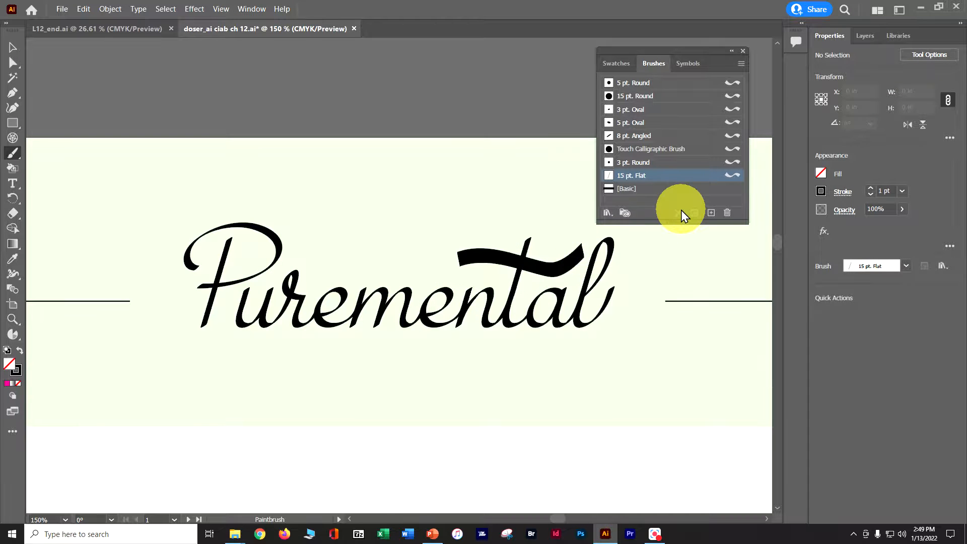
key(ctrl+z)
Paint a crossbar about 0.84 in wide across the t with the 15 pt. Flat brush and set its stroke weight to 0.5 pt
drag(488, 258, 548, 259)
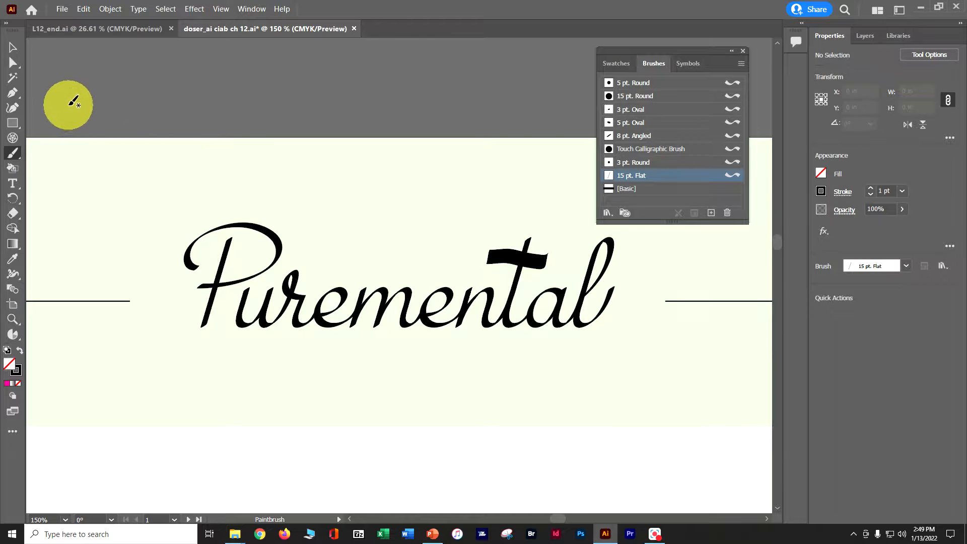
click(10, 48)
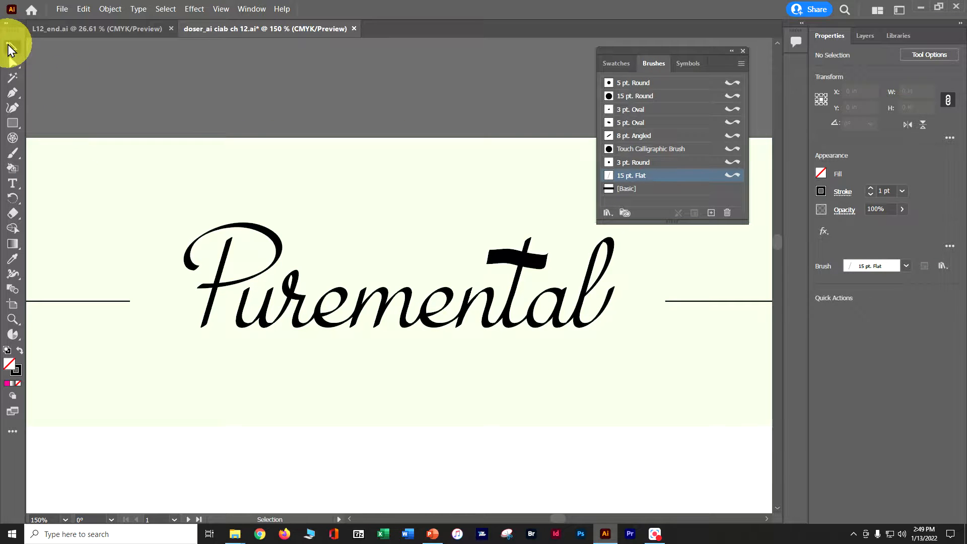
click(527, 262)
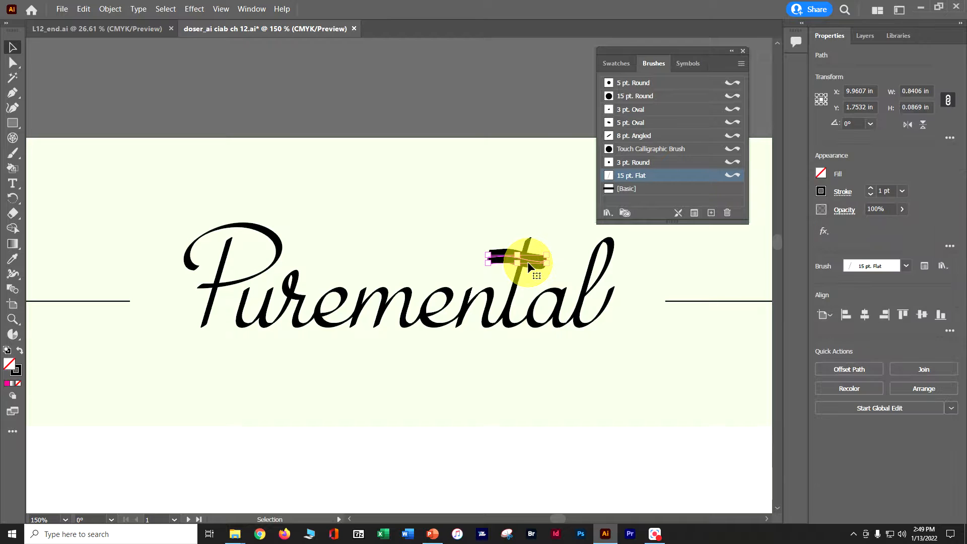
click(903, 191)
click(916, 218)
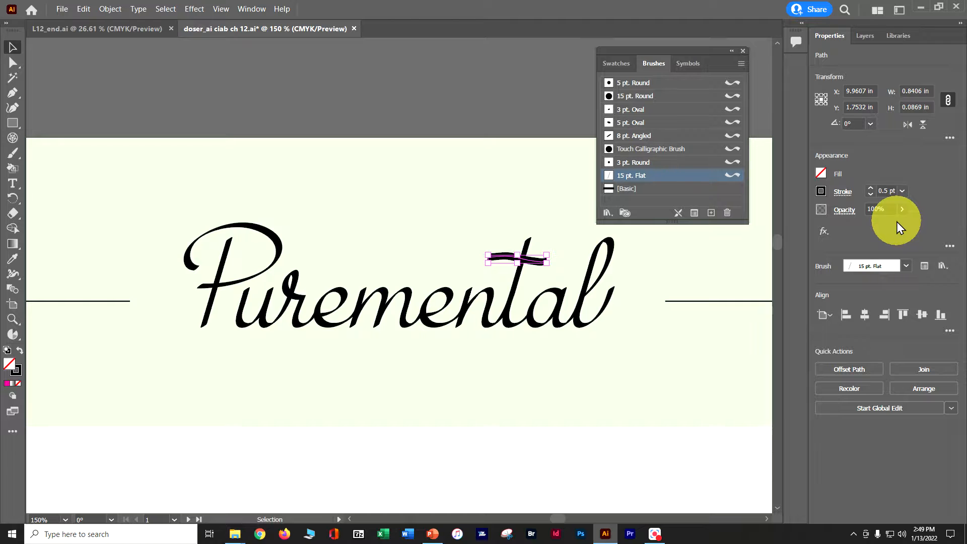
Deselect all artwork, including the new crossbar, and save the document
click(165, 10)
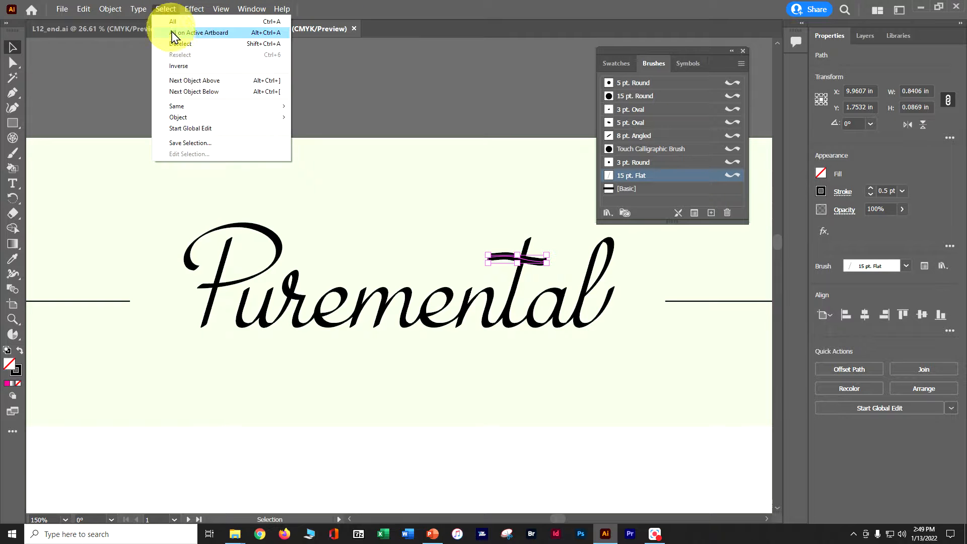
click(174, 32)
click(170, 10)
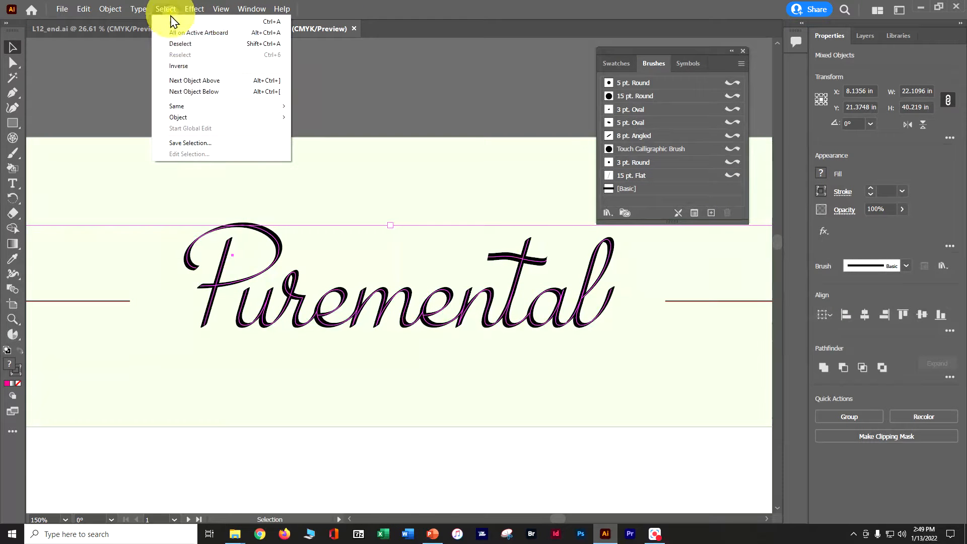
click(177, 44)
key(a)
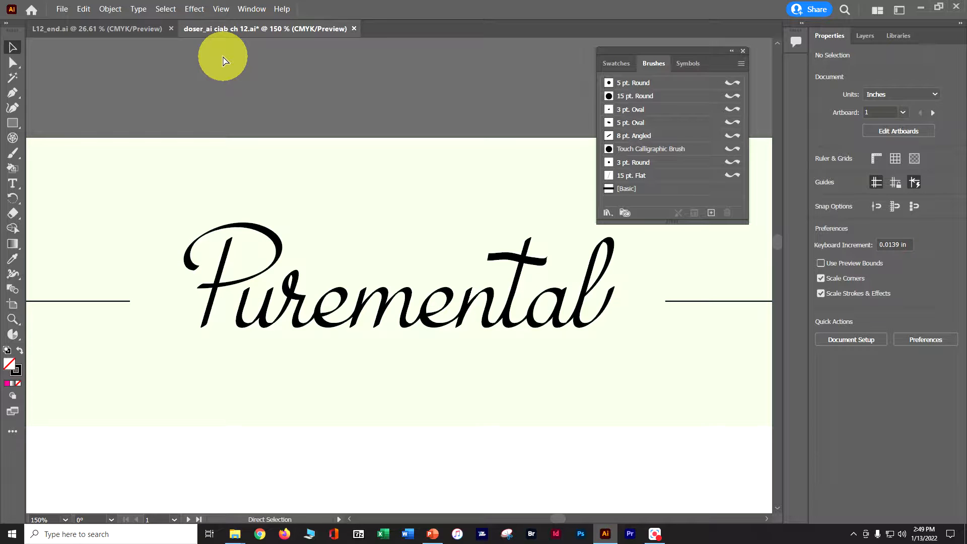
key(ctrl+s)
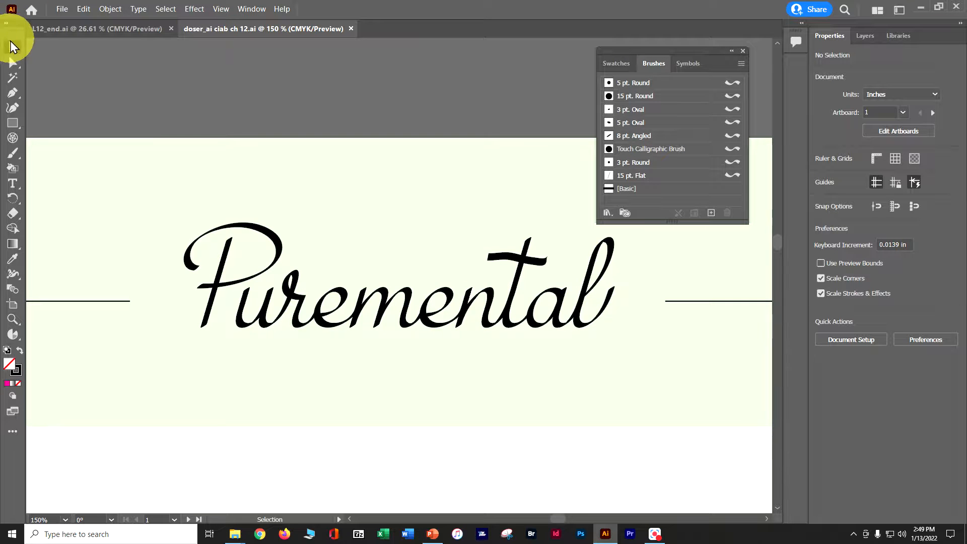
Extend the lower end of the P in the Puremental lettering with a Paintbrush tail sweeping left and down
click(220, 275)
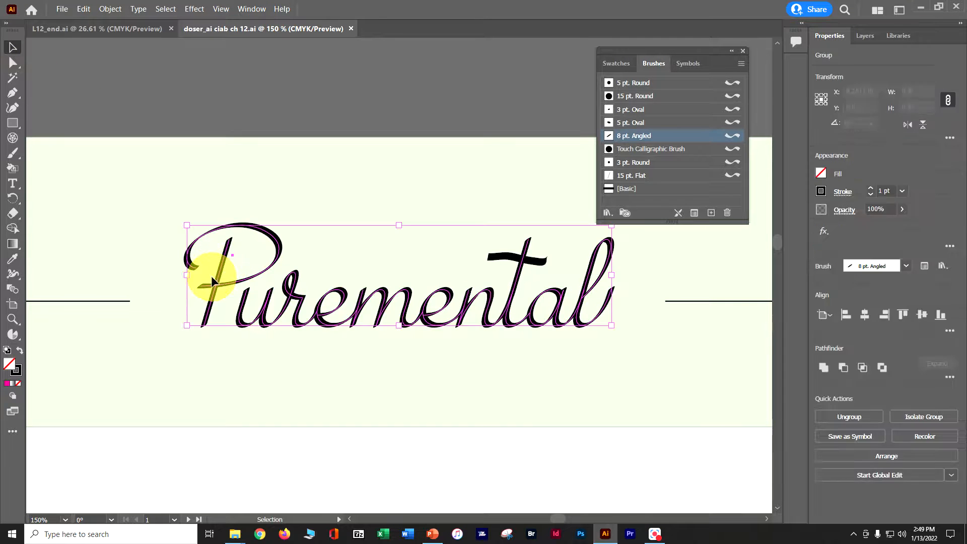
key(ctrl)
key(ctrl+equal)
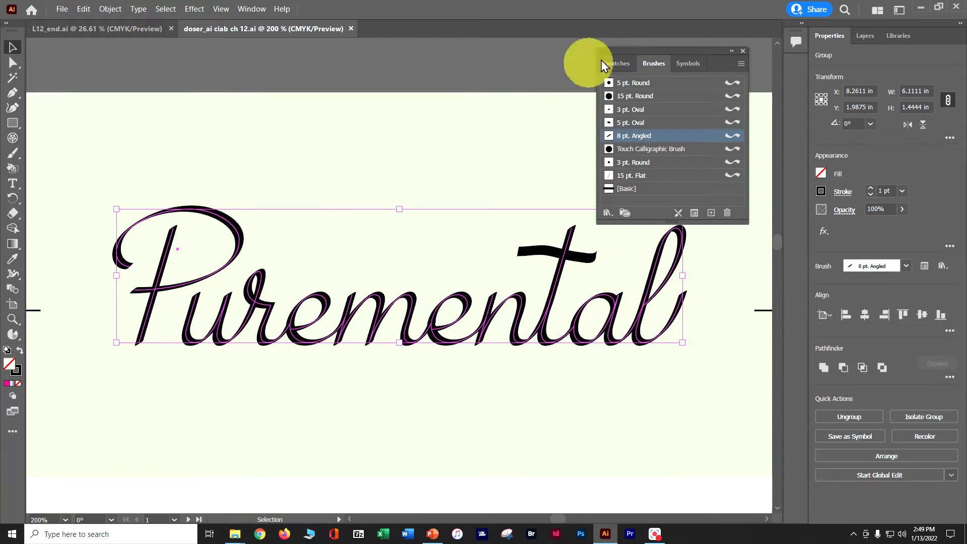
drag(680, 52, 688, 34)
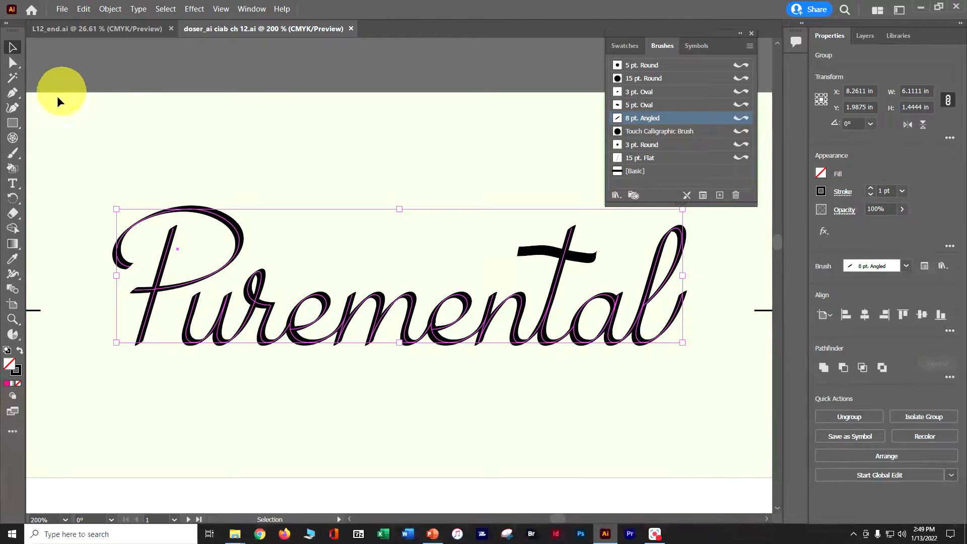
click(13, 153)
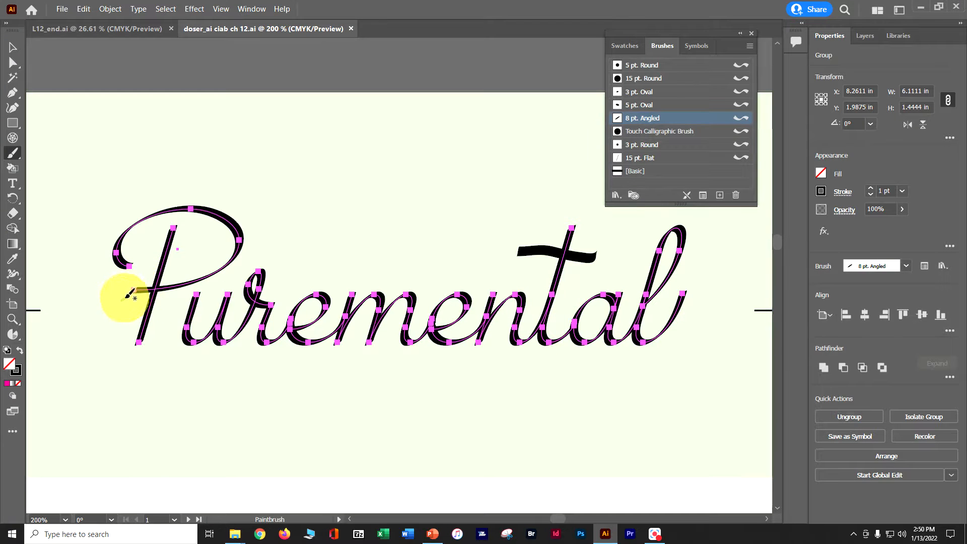
mouse_move(135, 289)
mouse_down()
mouse_move(112, 295)
mouse_move(89, 345)
mouse_up()
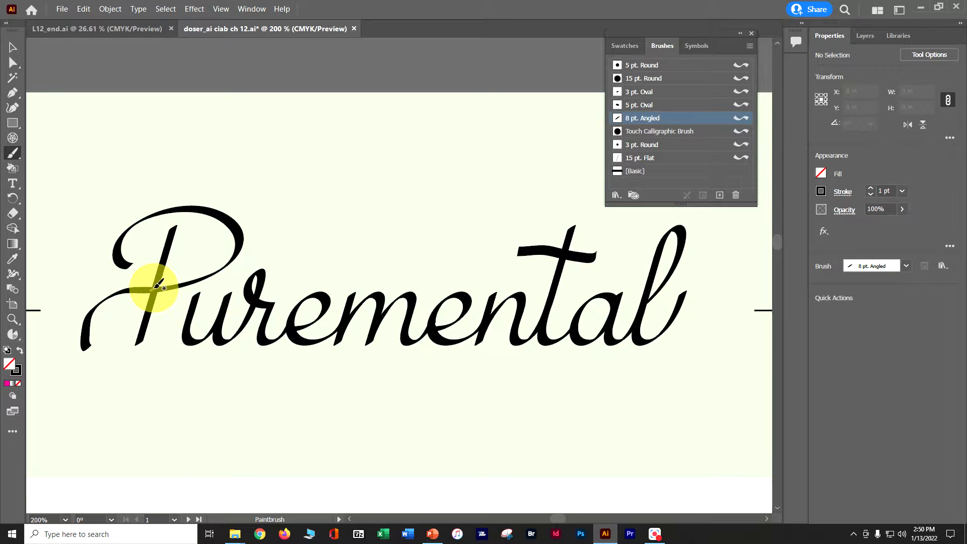
Try redrawing the tail of the P as a stroke that sweeps left and curves upward
mouse_move(152, 286)
mouse_down()
mouse_move(67, 277)
mouse_move(71, 223)
mouse_up()
key(ctrl+z)
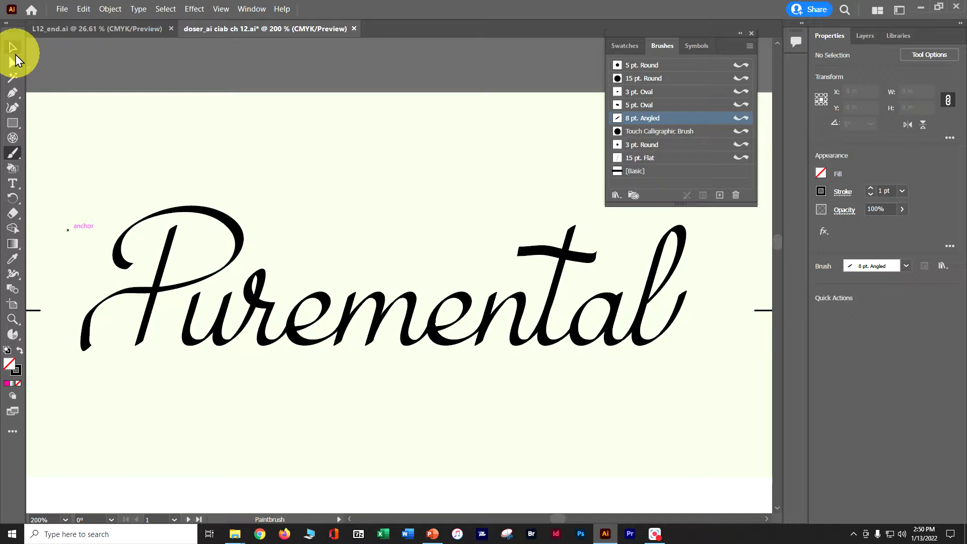
ctrl+click(154, 288)
mouse_move(153, 288)
mouse_down()
mouse_move(67, 265)
mouse_move(74, 190)
mouse_up()
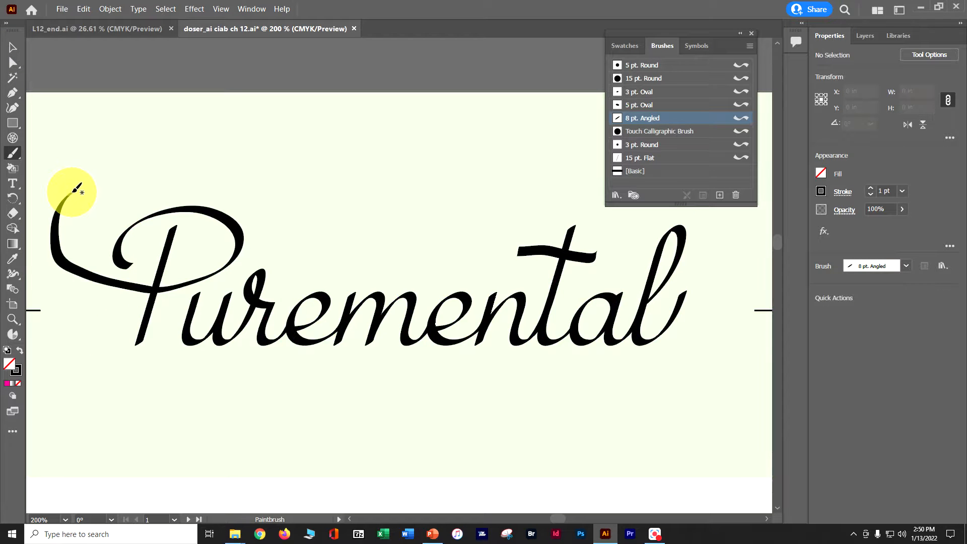
Redraw the tail of the P as a flourish that sweeps left, makes a small loop and drops below the lettering
ctrl+click(130, 282)
mouse_move(155, 287)
mouse_down()
mouse_move(69, 307)
mouse_move(86, 334)
mouse_move(77, 321)
mouse_move(77, 418)
mouse_up()
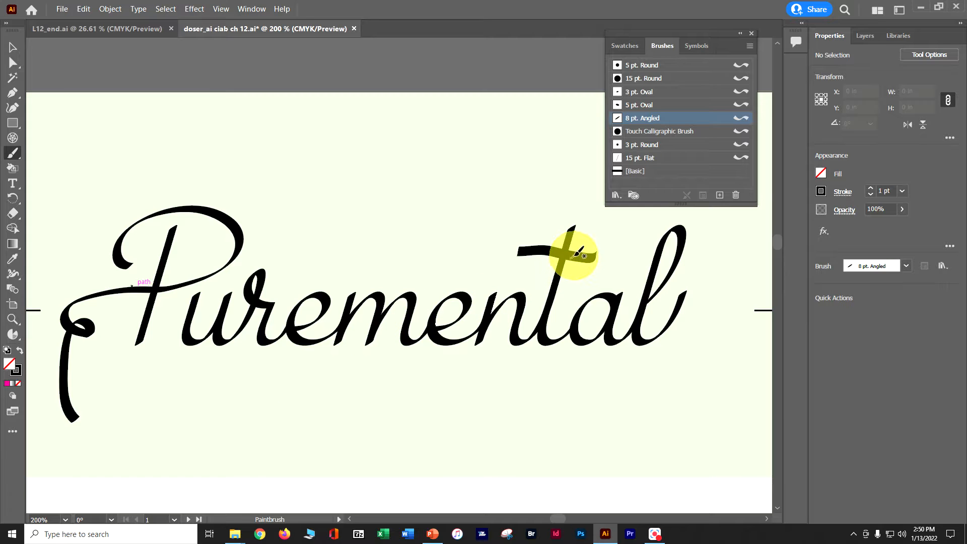
Try several looping flourishes extending from the crossbar of the t with the Paintbrush, and undo them
key(ctrl)
ctrl+click(573, 253)
mouse_move(551, 249)
mouse_down()
mouse_move(510, 246)
mouse_move(428, 261)
mouse_move(398, 211)
mouse_move(409, 224)
mouse_move(317, 226)
mouse_move(287, 124)
mouse_up()
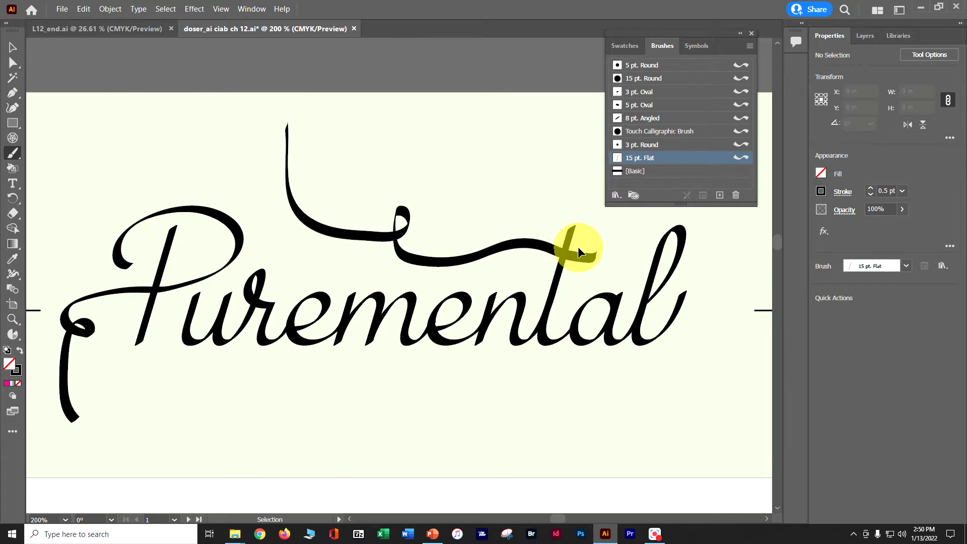
ctrl+click(564, 253)
mouse_move(620, 247)
mouse_down()
mouse_move(577, 255)
mouse_move(479, 236)
mouse_move(409, 174)
mouse_up()
ctrl+click(406, 173)
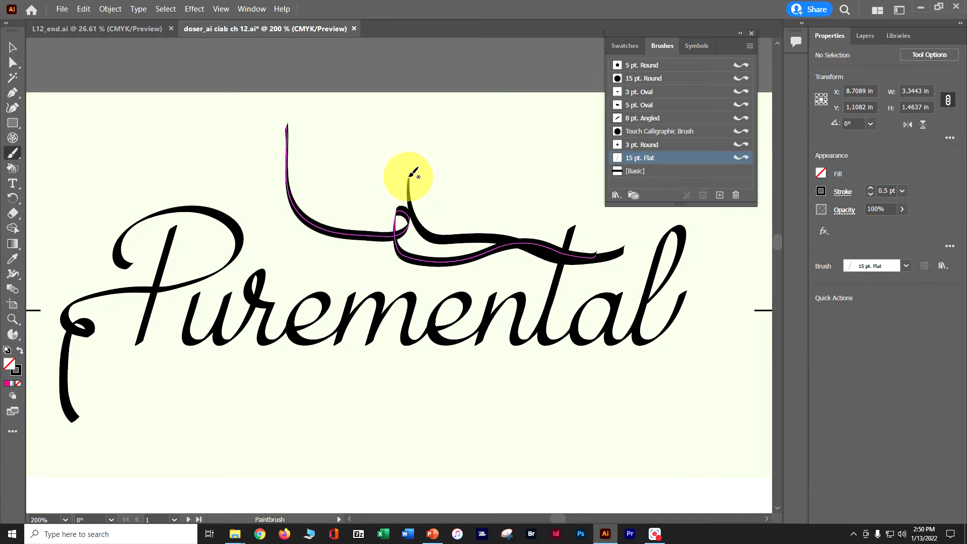
ctrl+click(390, 229)
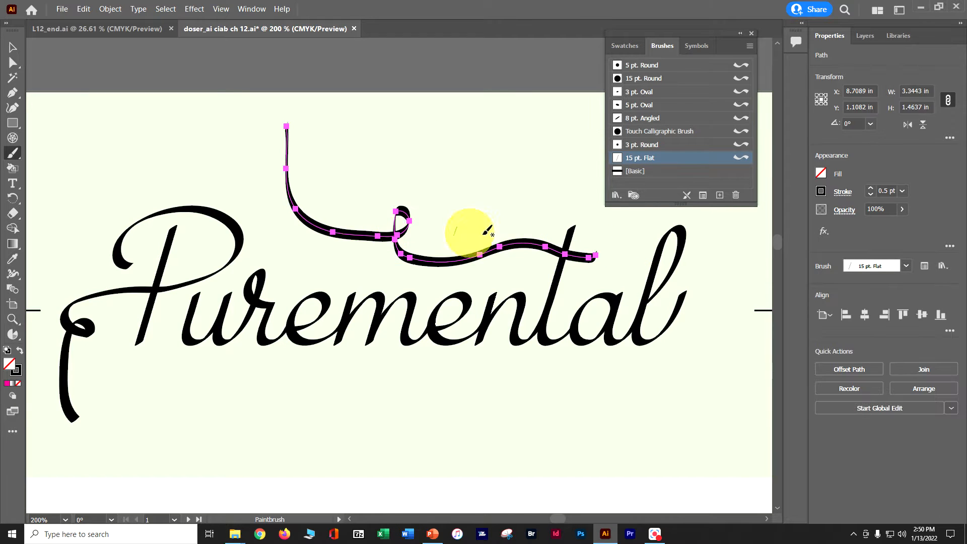
mouse_move(568, 241)
mouse_down()
mouse_move(599, 253)
mouse_move(563, 249)
mouse_move(493, 175)
mouse_move(439, 182)
mouse_move(448, 186)
mouse_move(479, 156)
mouse_move(420, 122)
mouse_move(315, 168)
mouse_move(313, 216)
mouse_up()
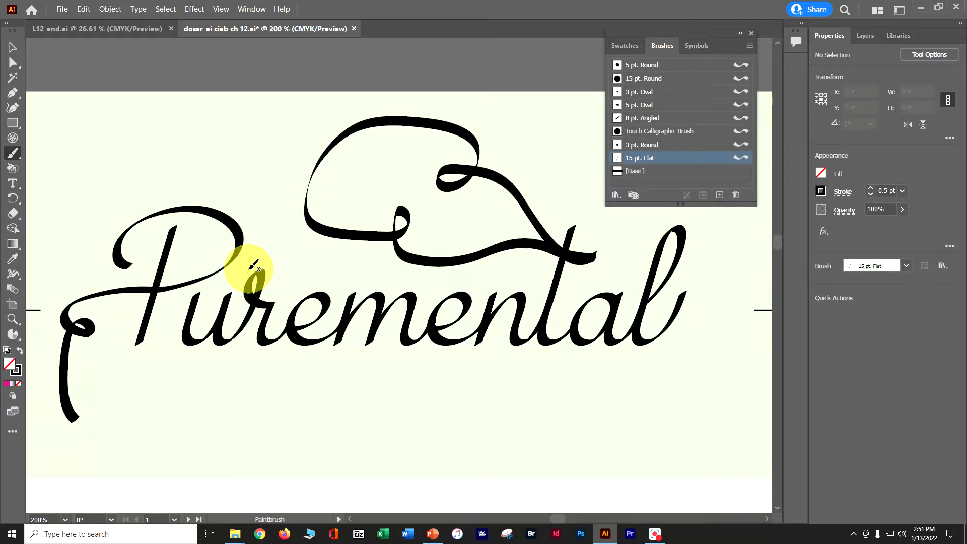
key(ctrl+z)
key(ctrl+z)
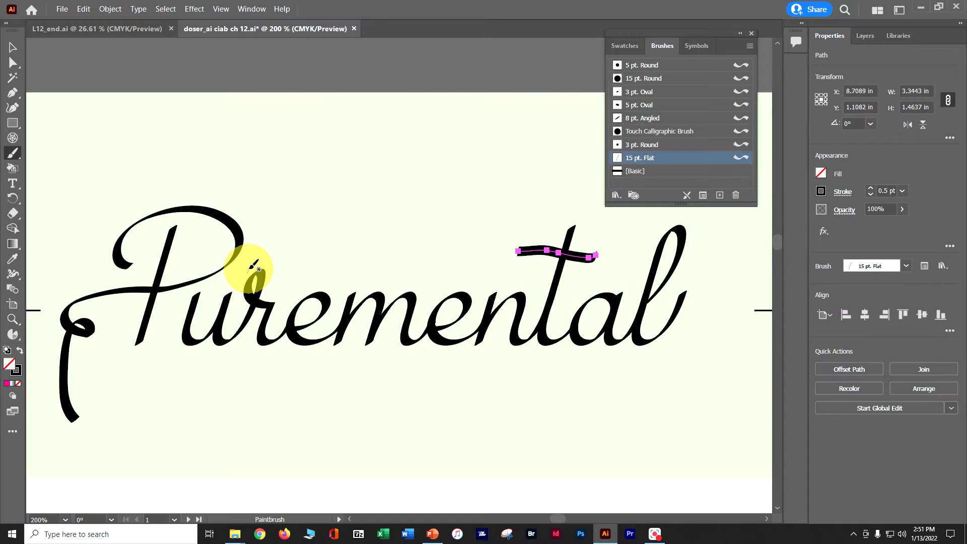
Redraw the left end of the t crossbar as a looped flourish curling upward above the lettering, and save the document
mouse_move(535, 250)
mouse_down()
mouse_move(466, 252)
mouse_move(435, 241)
mouse_move(434, 220)
mouse_move(445, 234)
mouse_move(393, 263)
mouse_move(351, 190)
mouse_move(363, 167)
mouse_up()
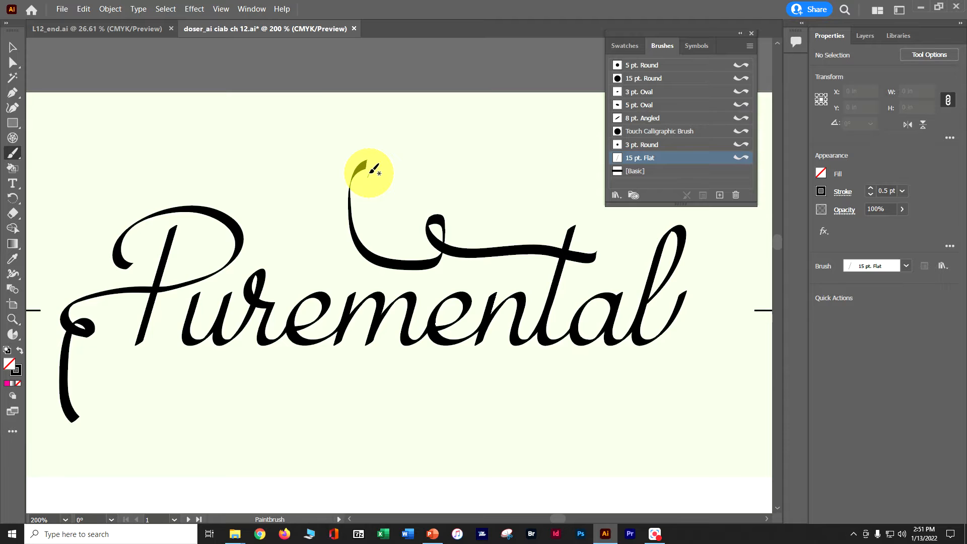
click(166, 9)
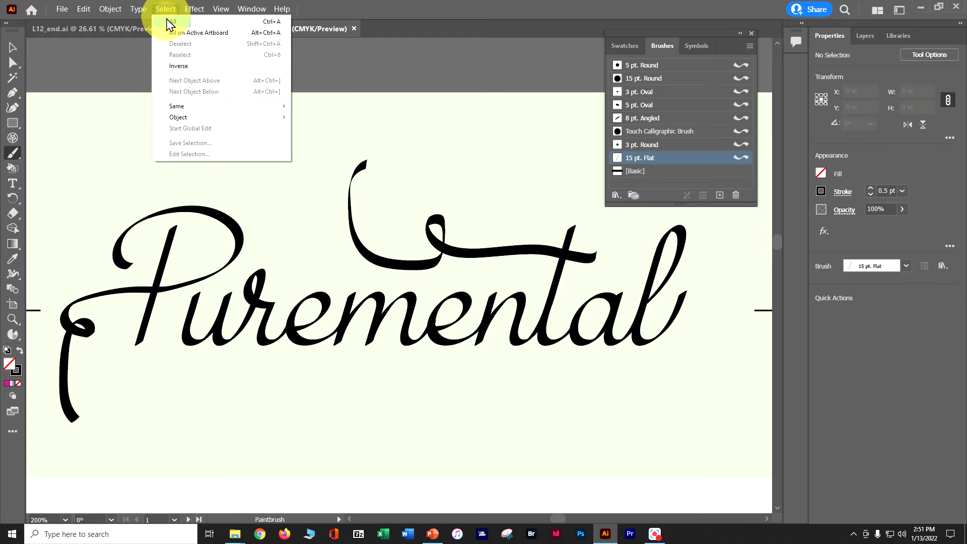
click(353, 74)
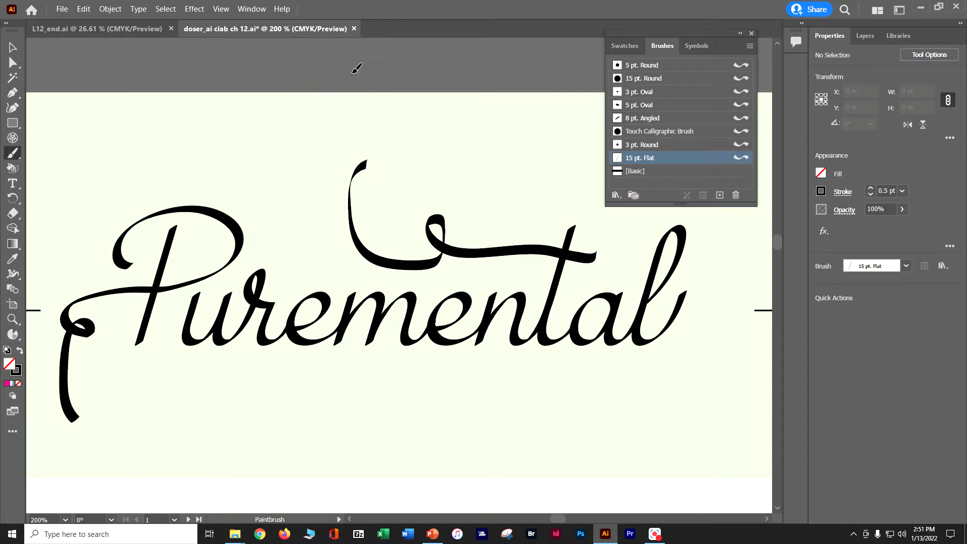
click(324, 84)
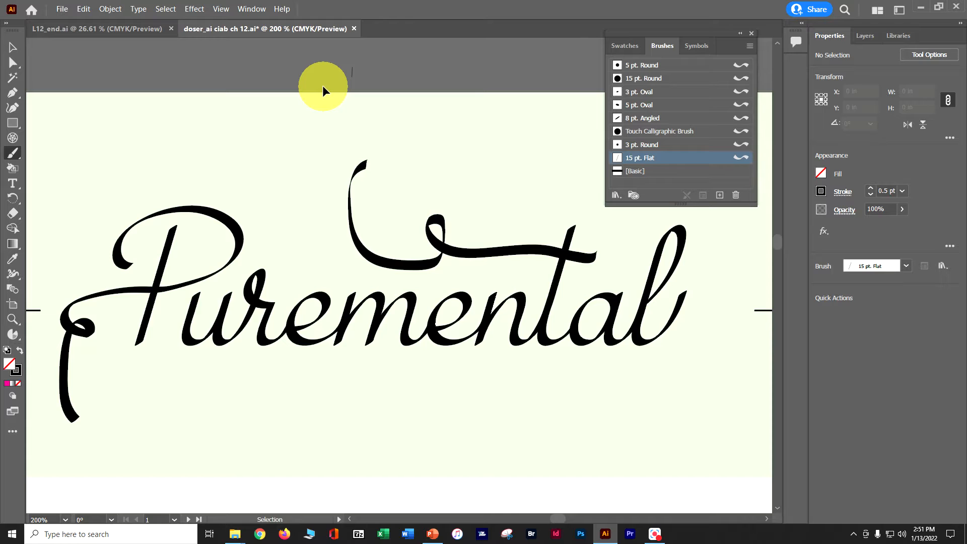
key(ctrl+s)
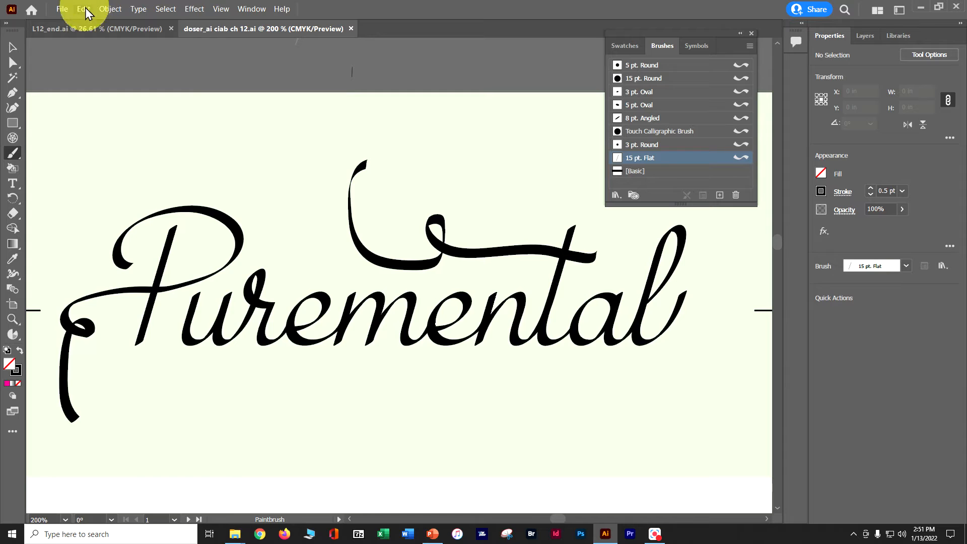
Remove the rough brush stroke from the curved path over the triangle and set its stroke weight to 1 pt
click(221, 9)
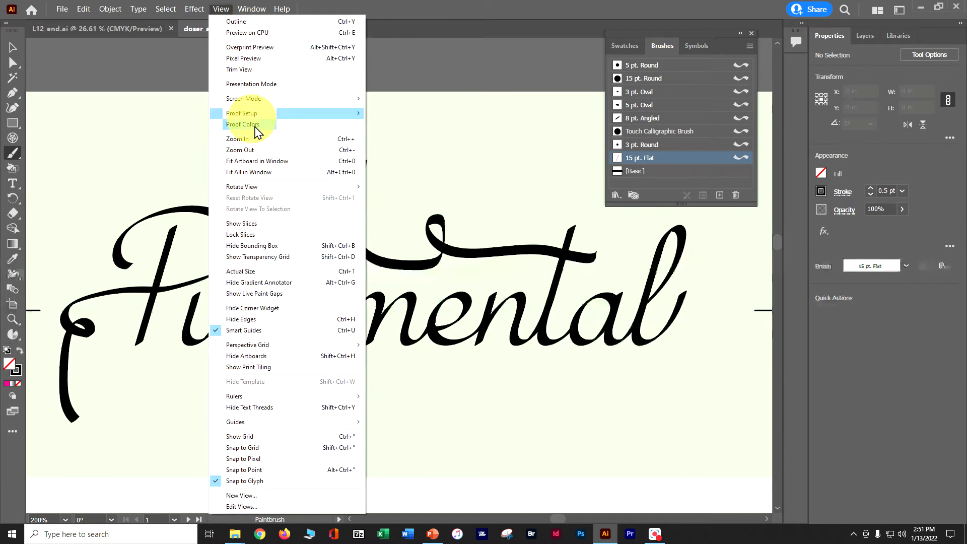
click(266, 161)
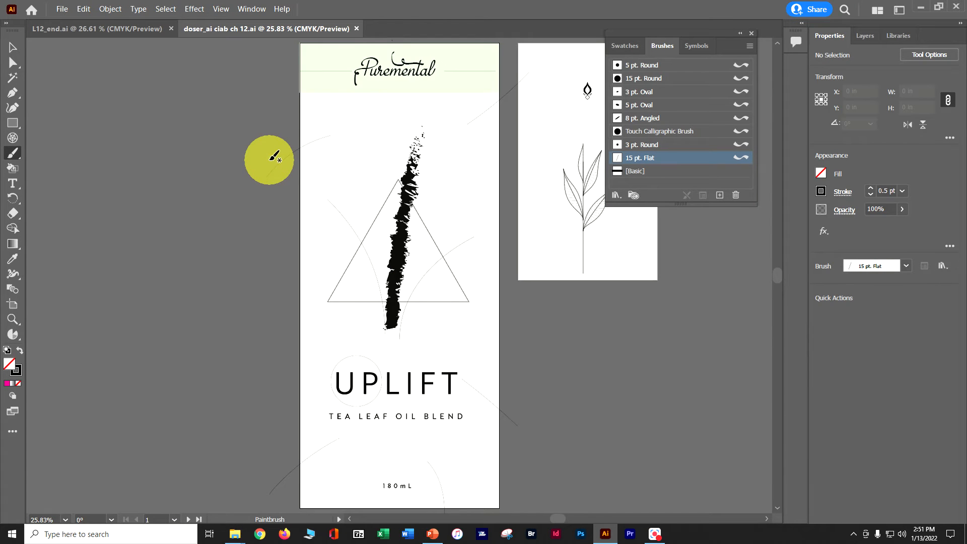
click(12, 47)
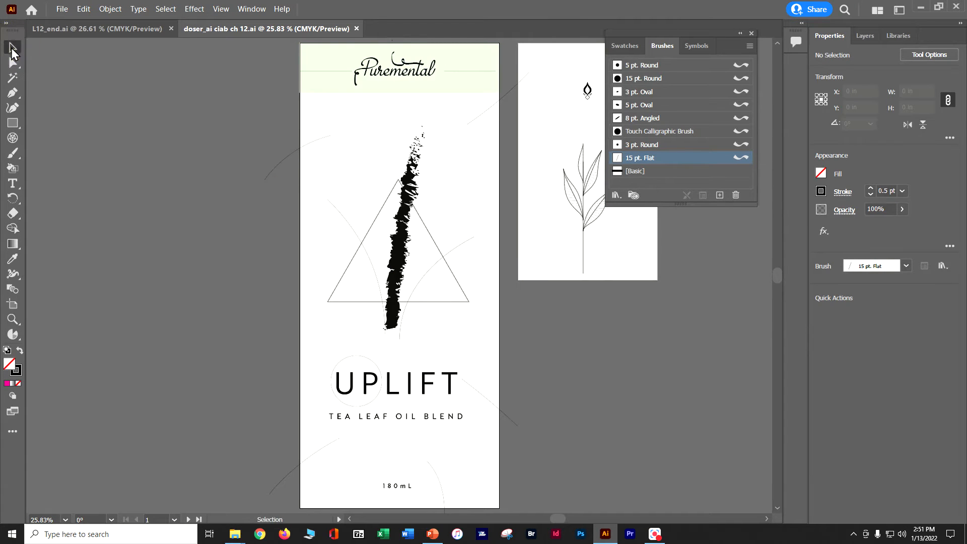
click(405, 213)
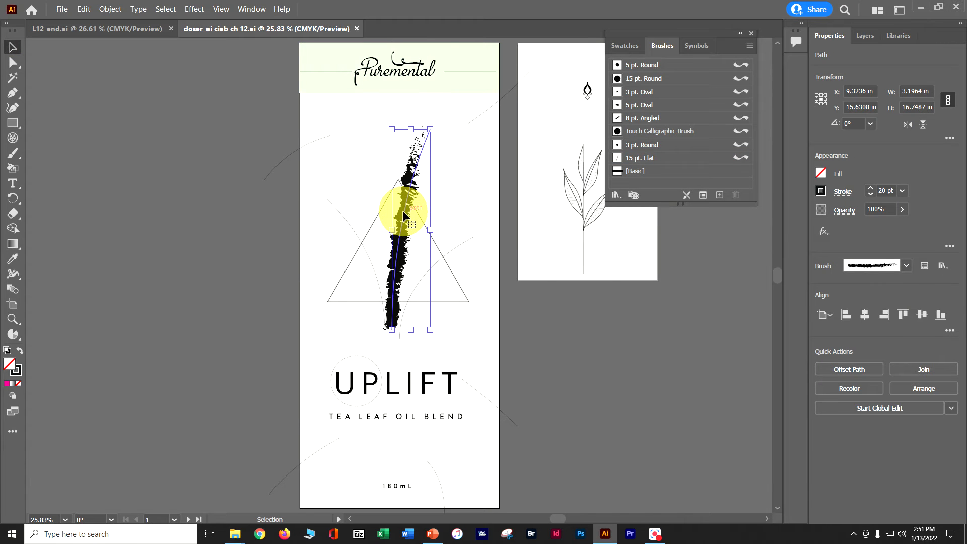
click(686, 196)
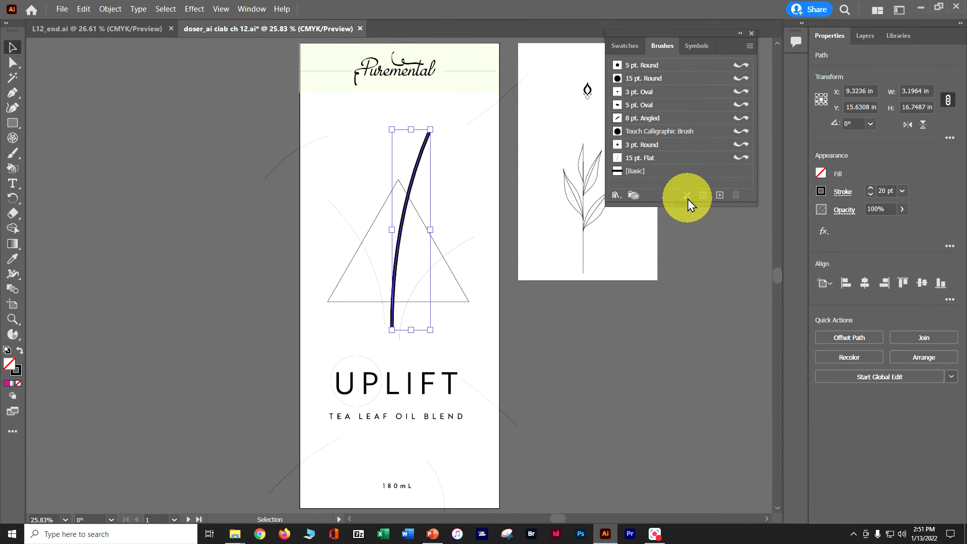
click(901, 192)
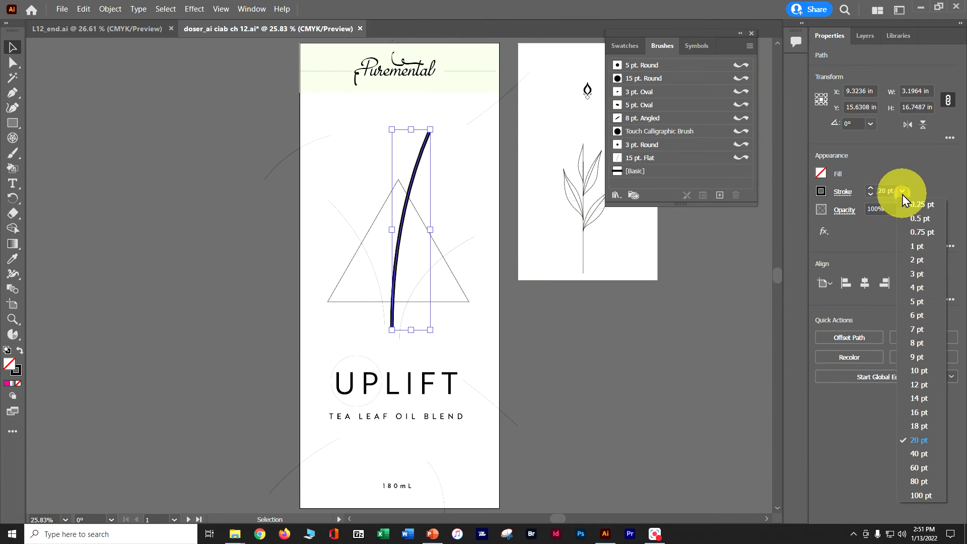
click(913, 244)
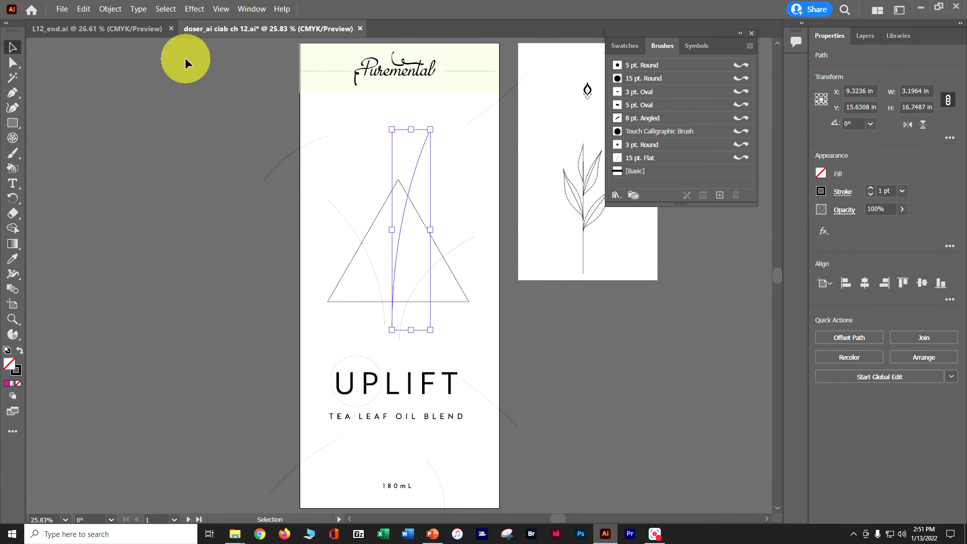
Deselect the curved path over the triangle and save the document
click(177, 11)
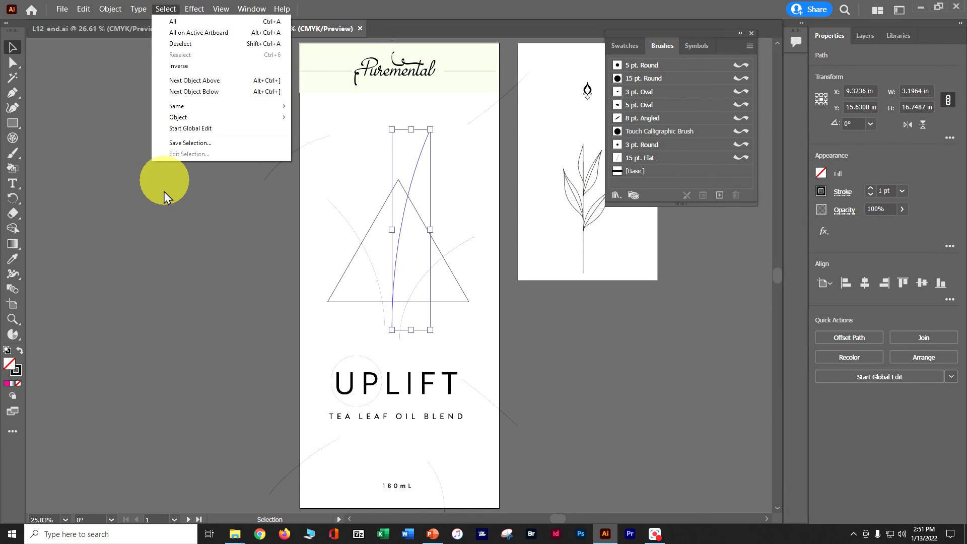
click(162, 204)
key(a)
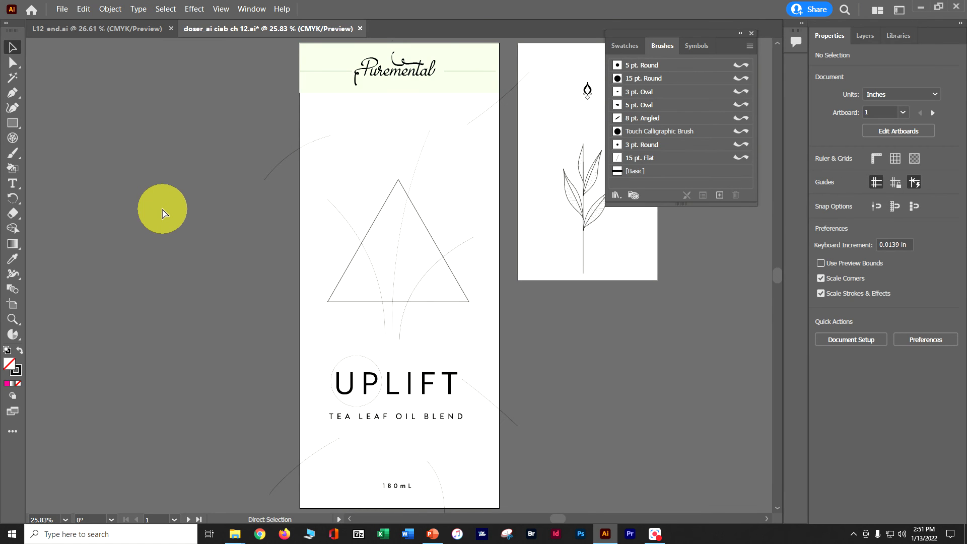
key(ctrl+s)
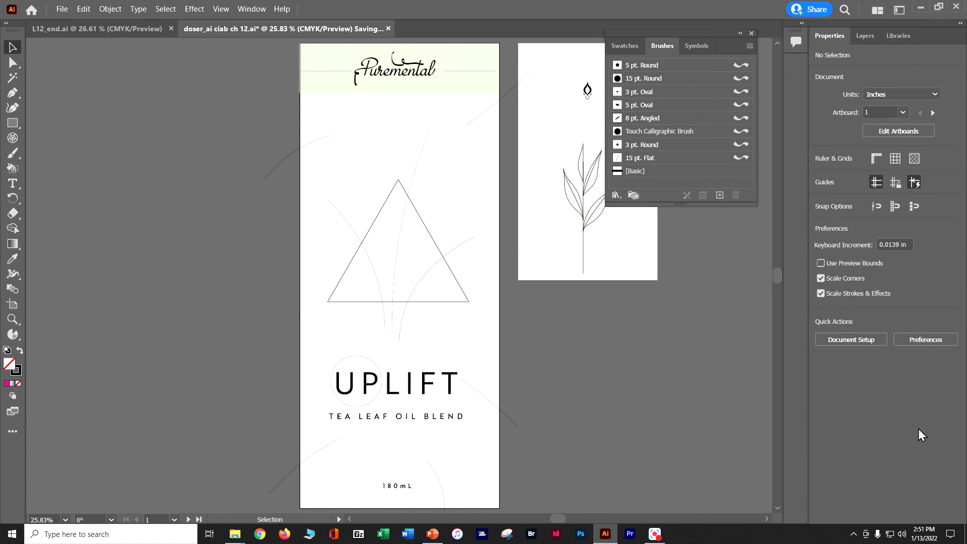